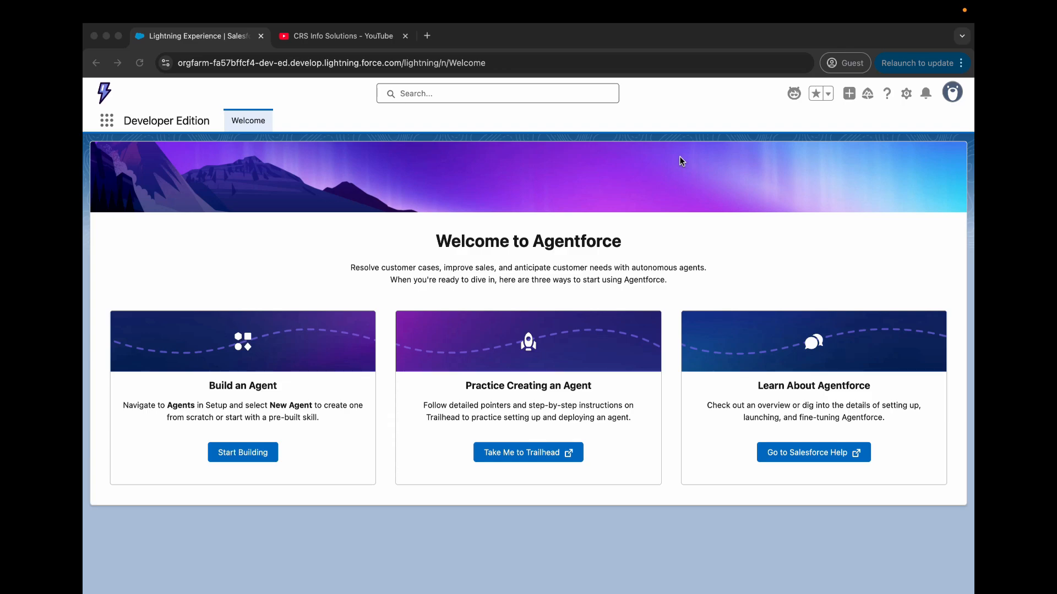
Step: Open Setup in a new tab and view the Course object's fields and relationships in Object Manager
{"action": "left_click", "coordinate": [905, 95]}
{"action": "left_click", "coordinate": [835, 157]}
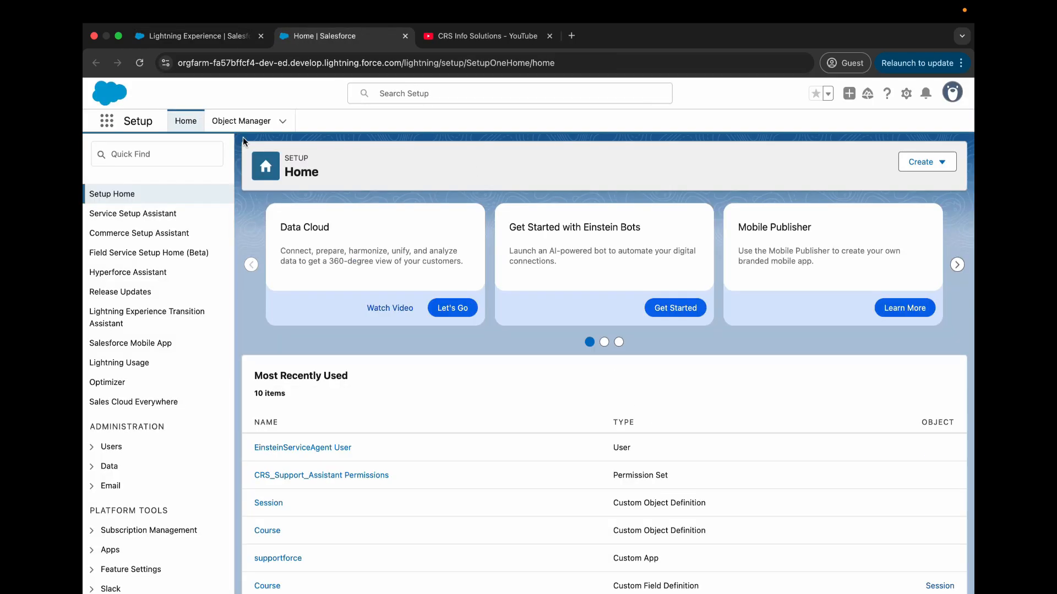
{"action": "left_click", "coordinate": [244, 123]}
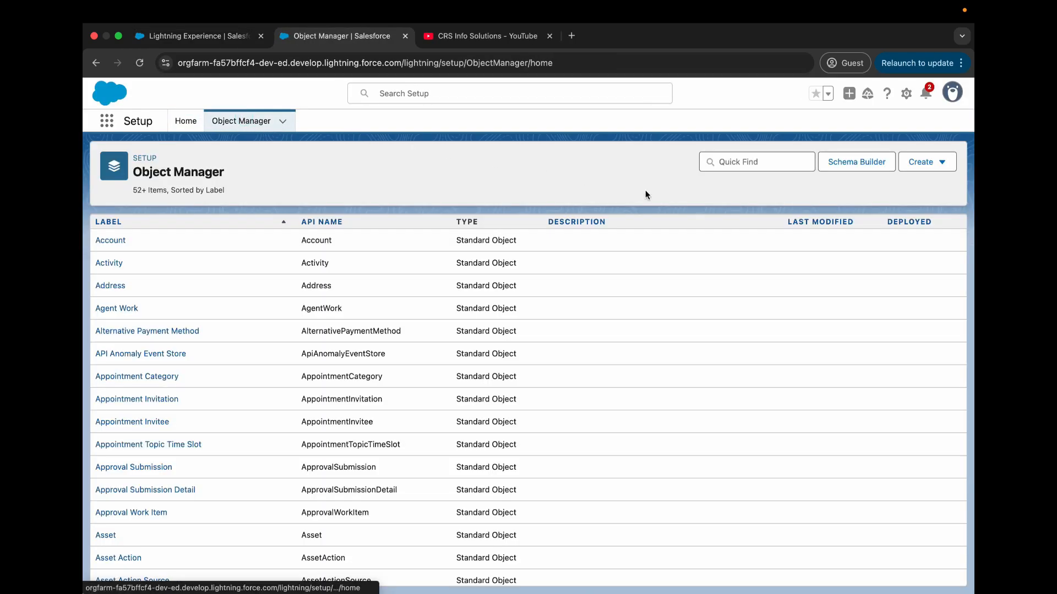
{"action": "left_click", "coordinate": [756, 163]}
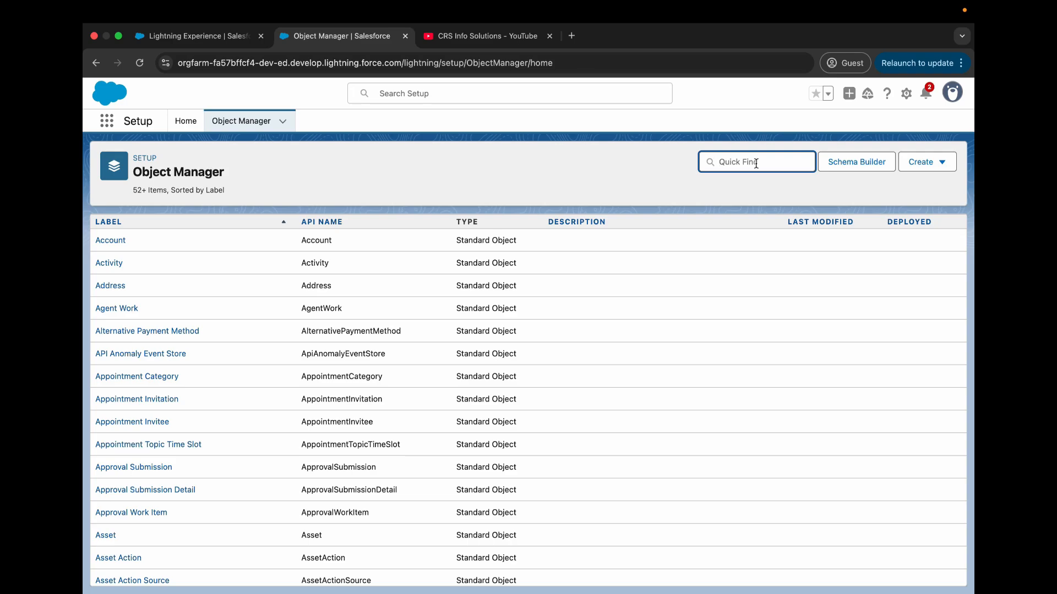
{"action": "type", "text": "course"}
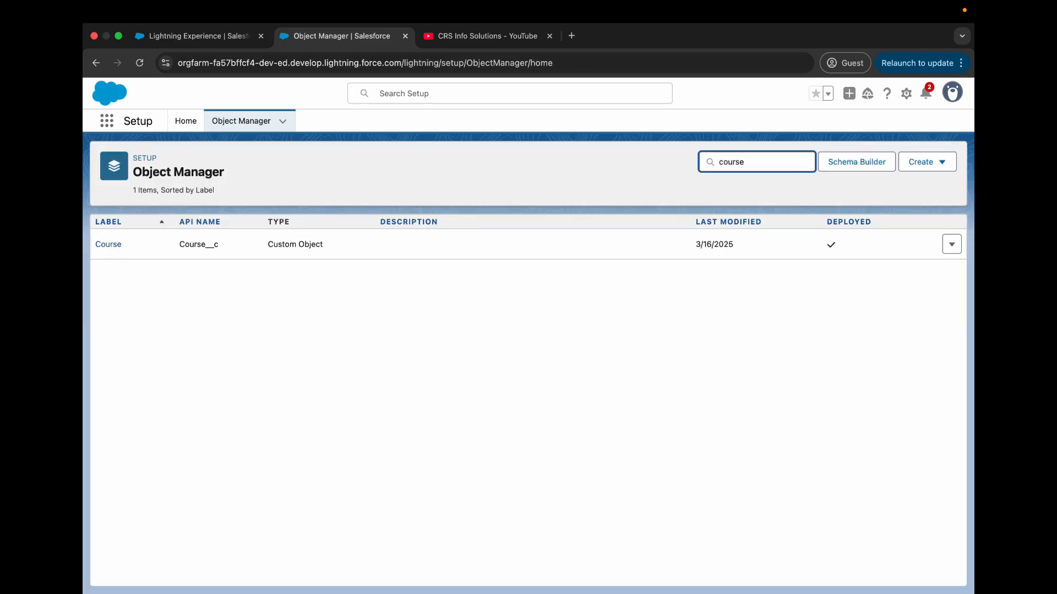
{"action": "left_click", "coordinate": [103, 246]}
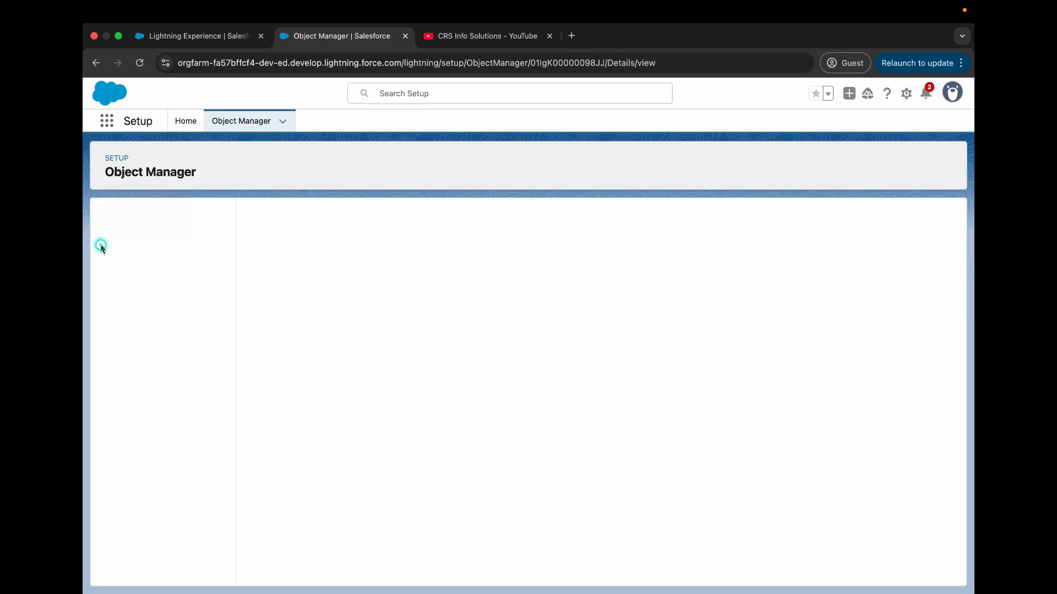
{"action": "left_click", "coordinate": [199, 249]}
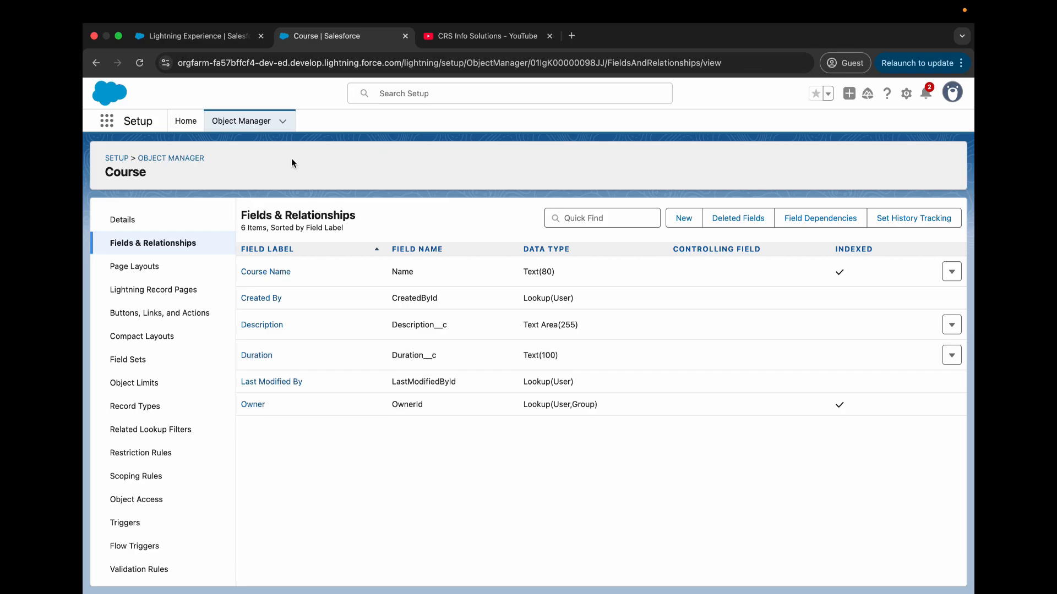
Step: Find the custom Session object in Object Manager and view its fields and relationships, including the Course field
{"action": "left_click", "coordinate": [255, 128]}
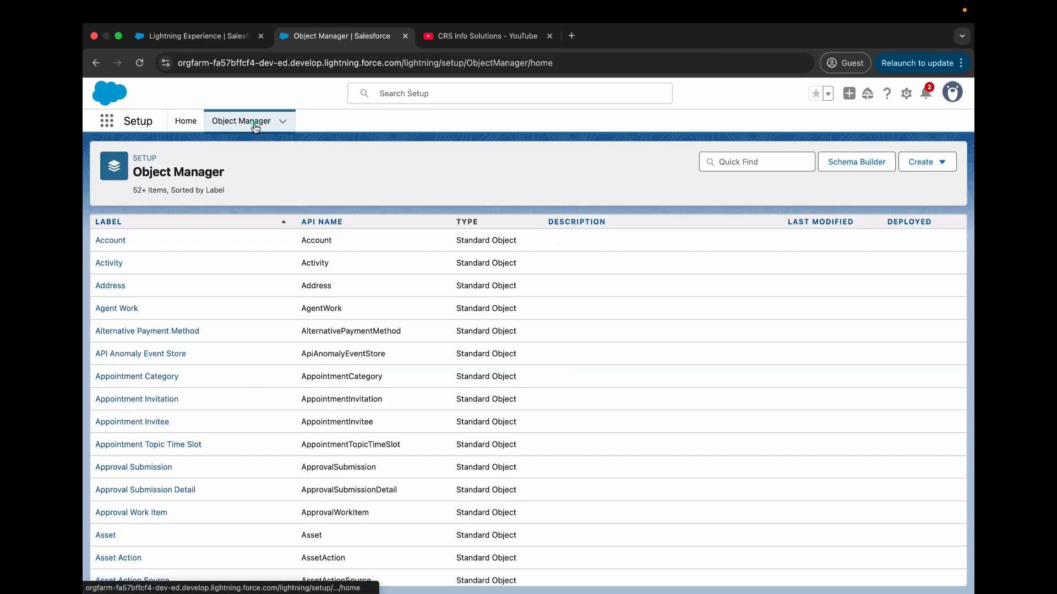
{"action": "left_click", "coordinate": [741, 162]}
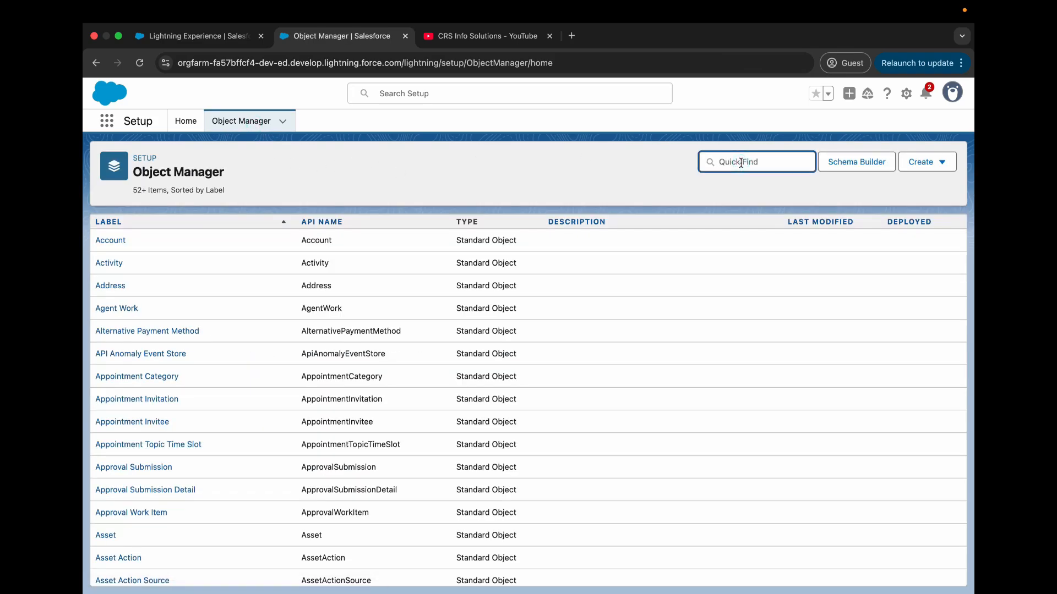
{"action": "type", "text": "session"}
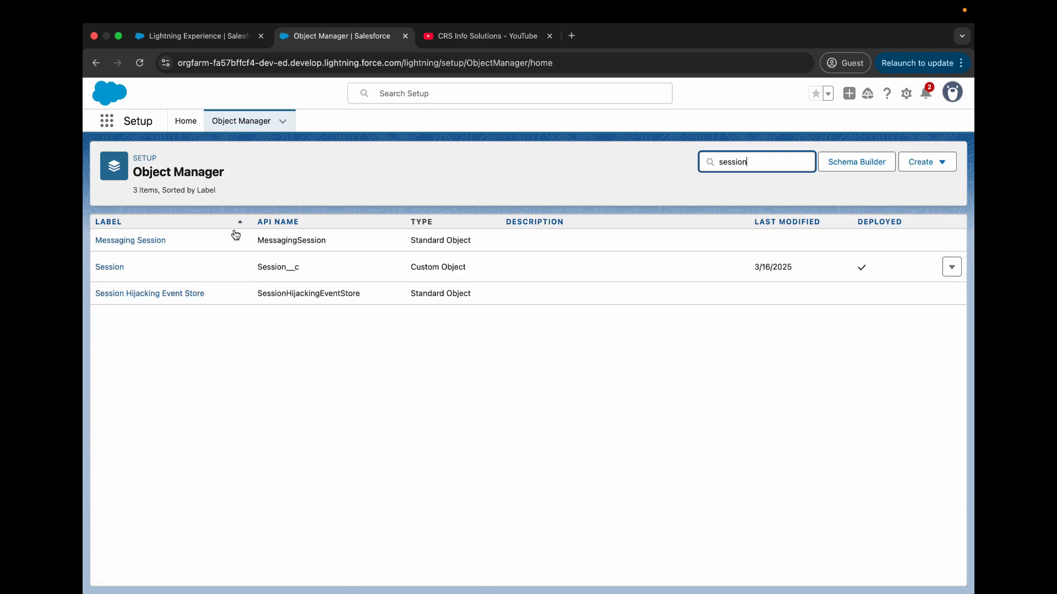
{"action": "left_click", "coordinate": [109, 268]}
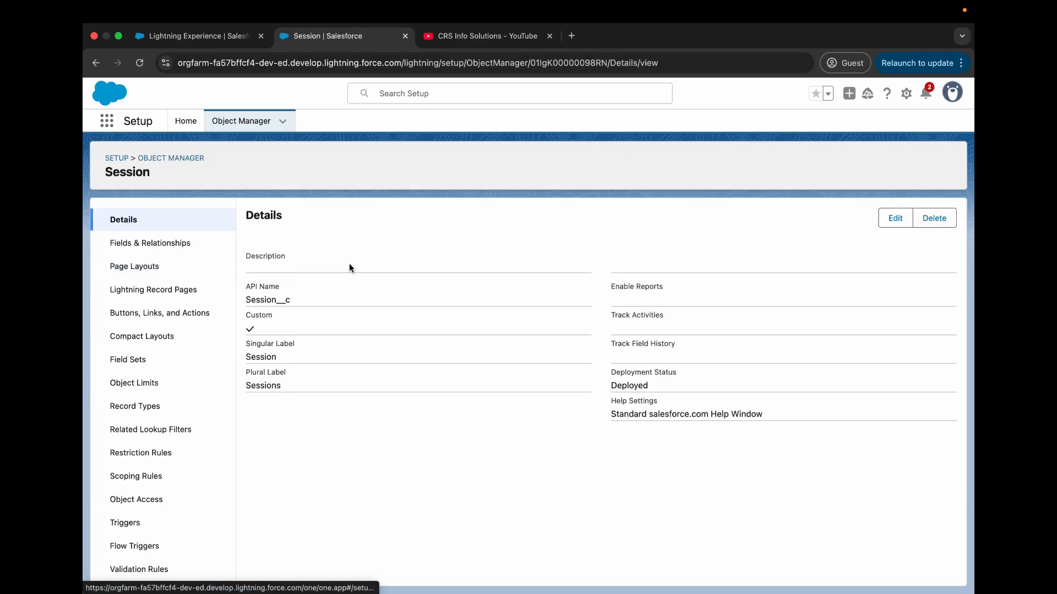
{"action": "left_click", "coordinate": [193, 245]}
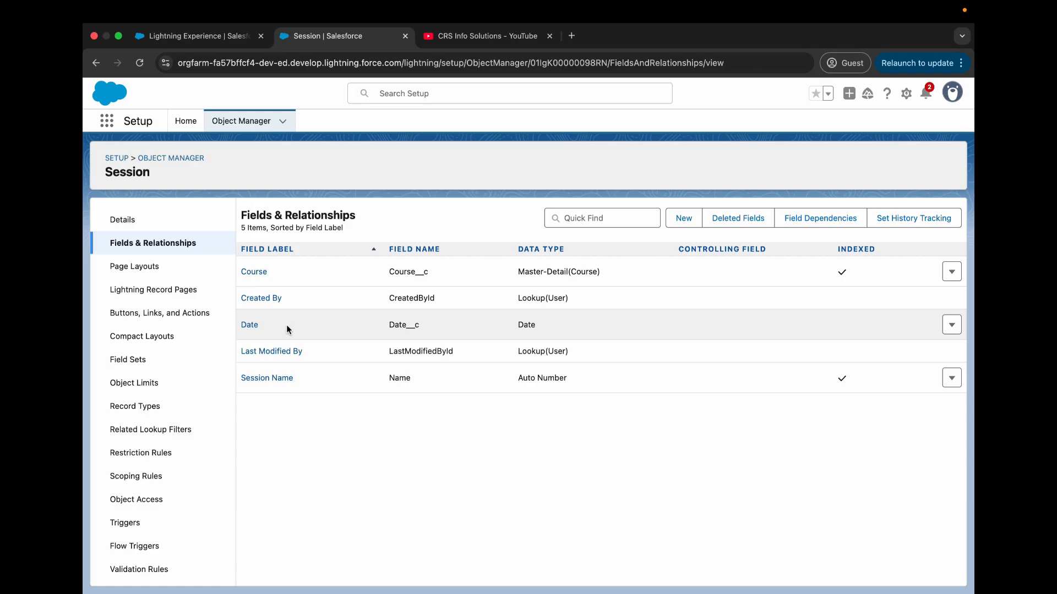
{"action": "left_click", "coordinate": [318, 275]}
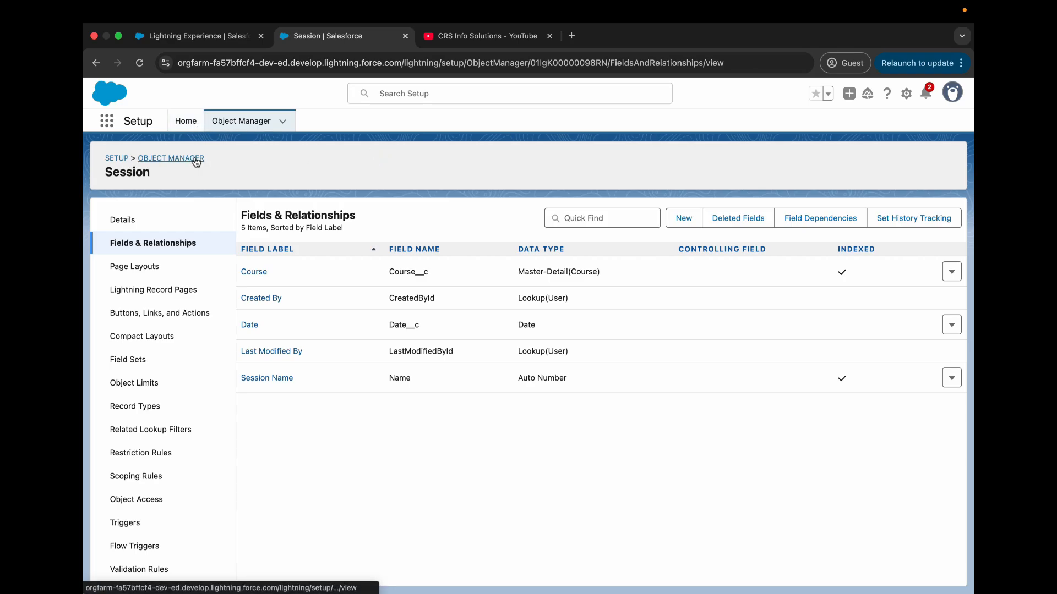
Step: Go to the Agents page under Agent Studio in Setup and start creating a new agent
{"action": "left_click", "coordinate": [186, 122]}
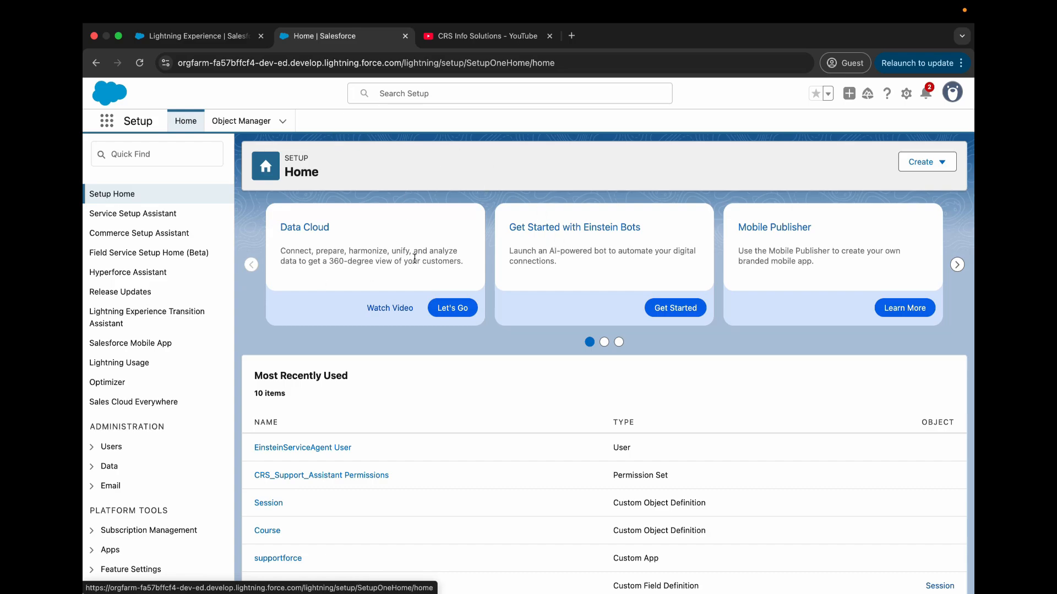
{"action": "left_click", "coordinate": [176, 159]}
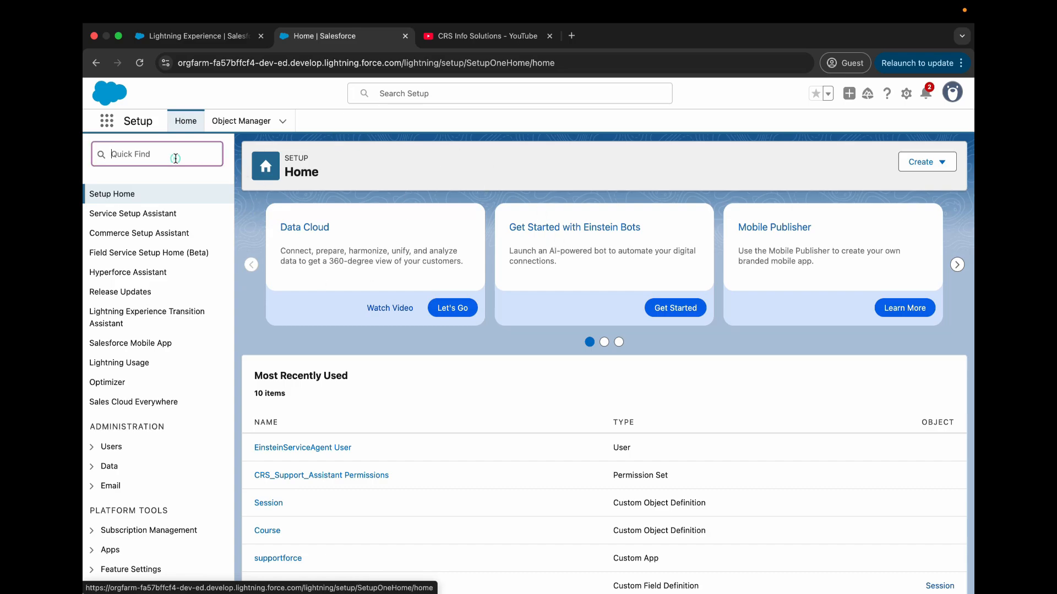
{"action": "type", "text": "agent"}
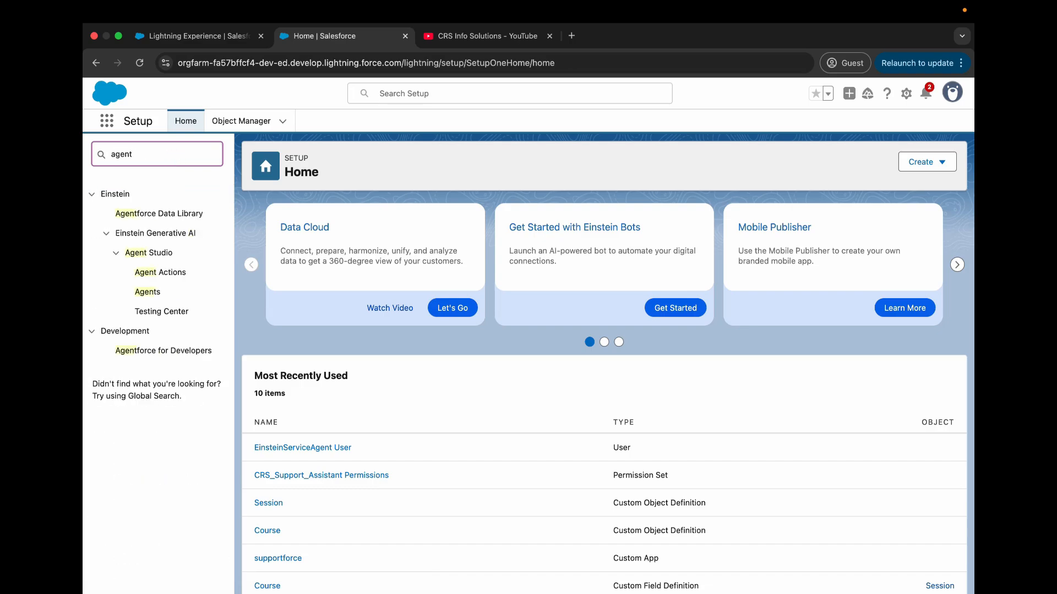
{"action": "left_click", "coordinate": [148, 292]}
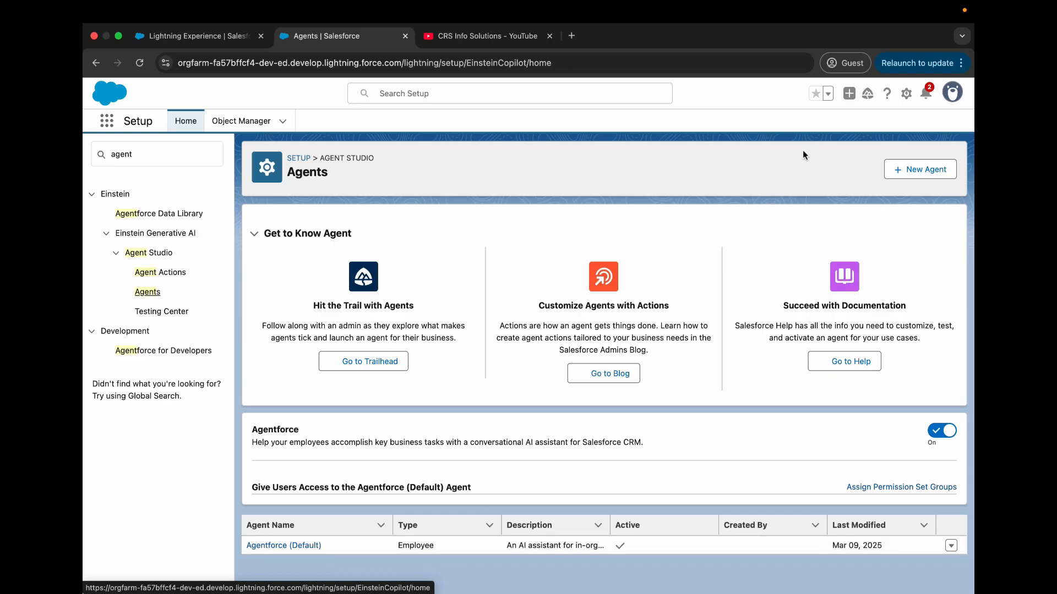
{"action": "left_click", "coordinate": [916, 170]}
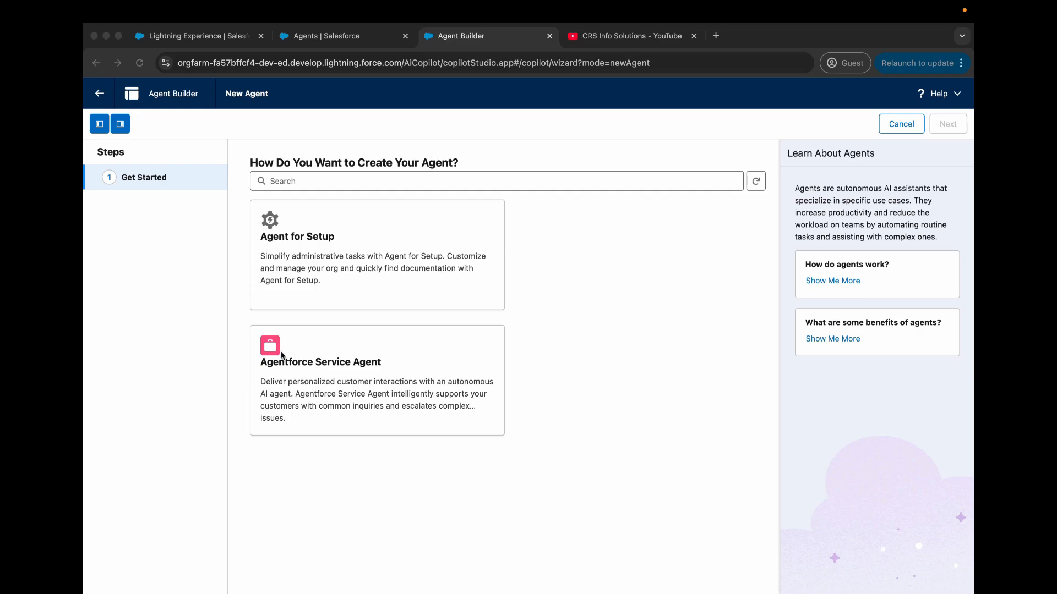
Step: Choose Agentforce Service Agent as the agent type and proceed to the topic review
{"action": "left_click", "coordinate": [372, 372]}
{"action": "left_click", "coordinate": [357, 379]}
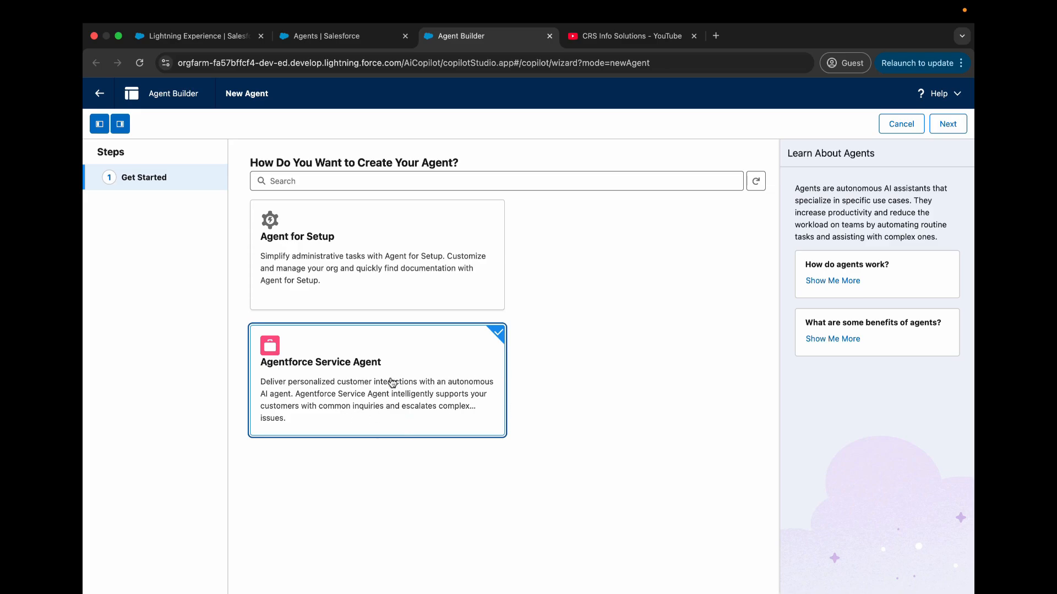
{"action": "left_click", "coordinate": [947, 126]}
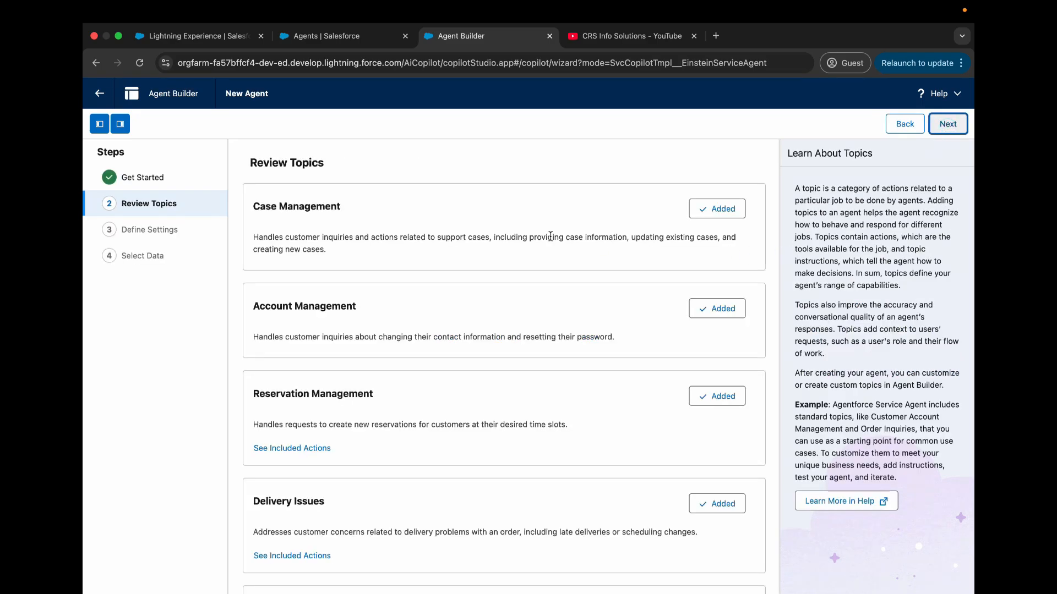
Step: Examine the suggested topics and their descriptions, from Case Management through General FAQ
{"action": "scroll", "coordinate": [550, 236], "scroll_direction": "down", "scroll_amount": 2}
{"action": "scroll", "coordinate": [550, 237], "scroll_direction": "up", "scroll_amount": 2}
{"action": "scroll", "coordinate": [374, 219], "scroll_direction": "down", "scroll_amount": 1}
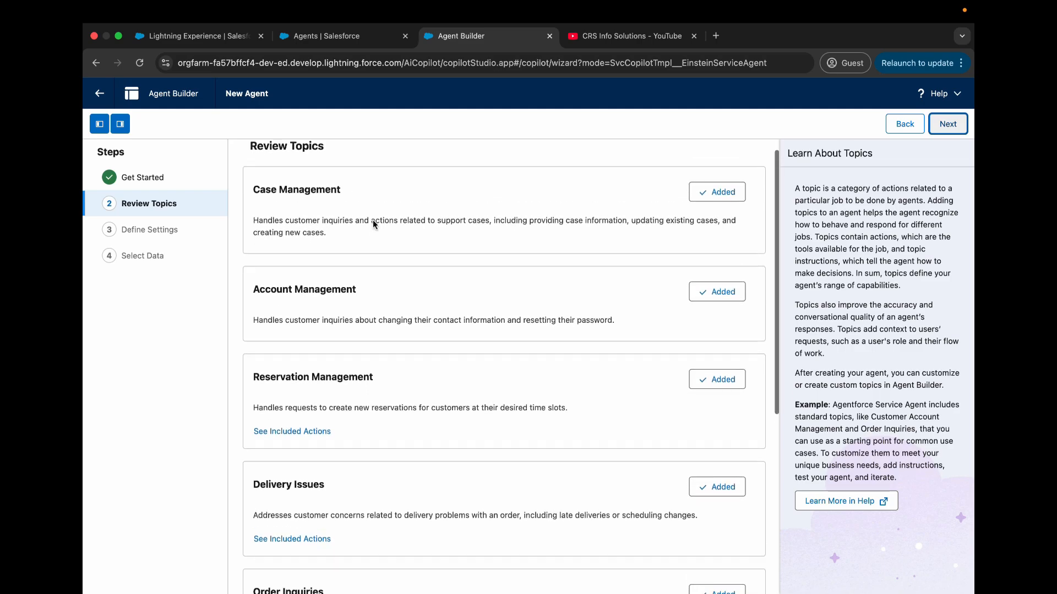
{"action": "scroll", "coordinate": [374, 219], "scroll_direction": "up", "scroll_amount": 1}
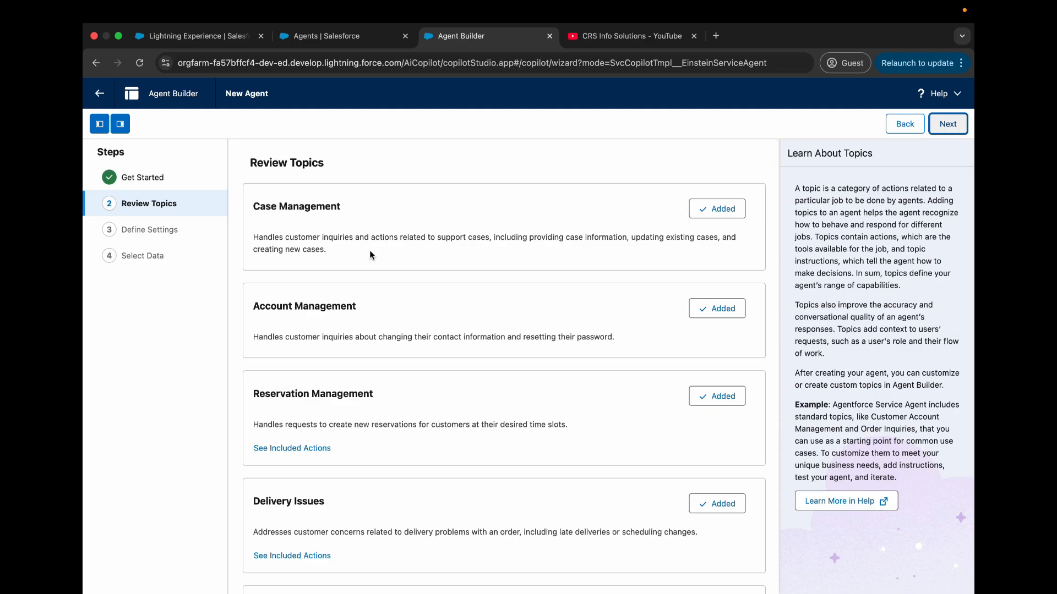
{"action": "scroll", "coordinate": [388, 257], "scroll_direction": "down", "scroll_amount": 3}
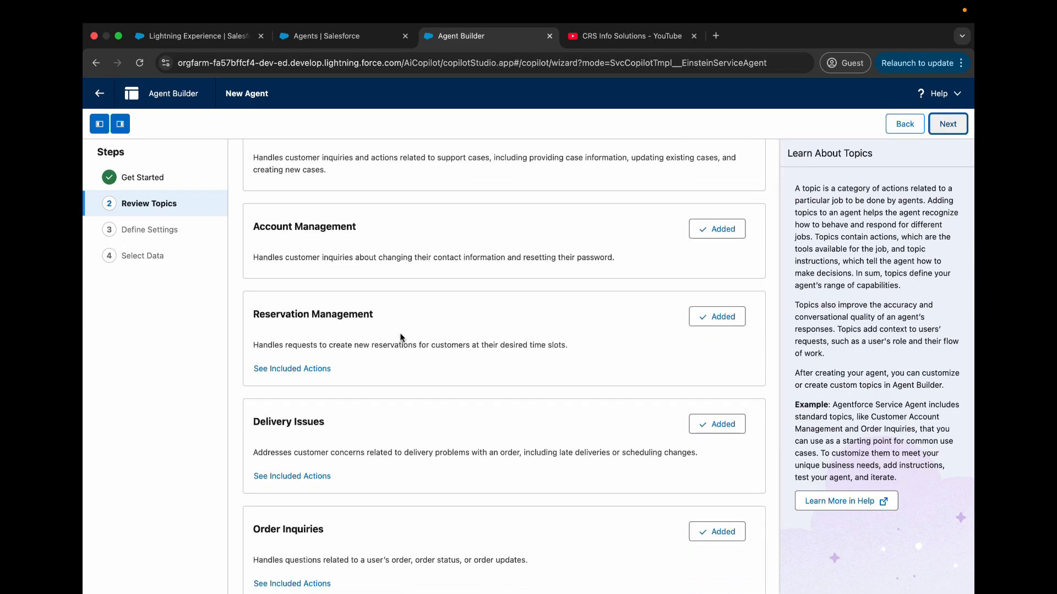
{"action": "scroll", "coordinate": [415, 336], "scroll_direction": "down", "scroll_amount": 3}
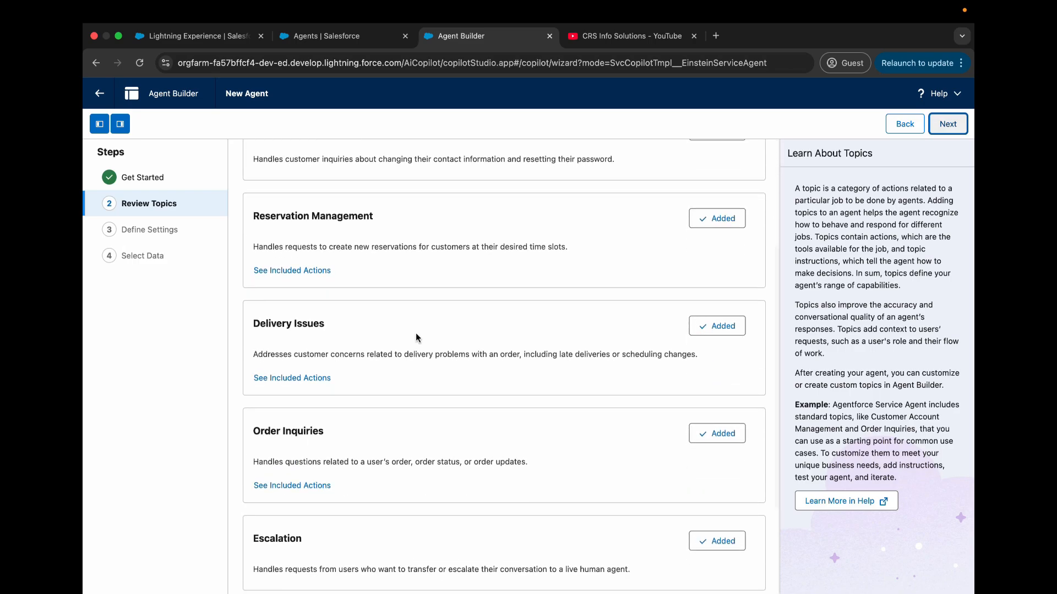
{"action": "scroll", "coordinate": [415, 336], "scroll_direction": "up", "scroll_amount": 5}
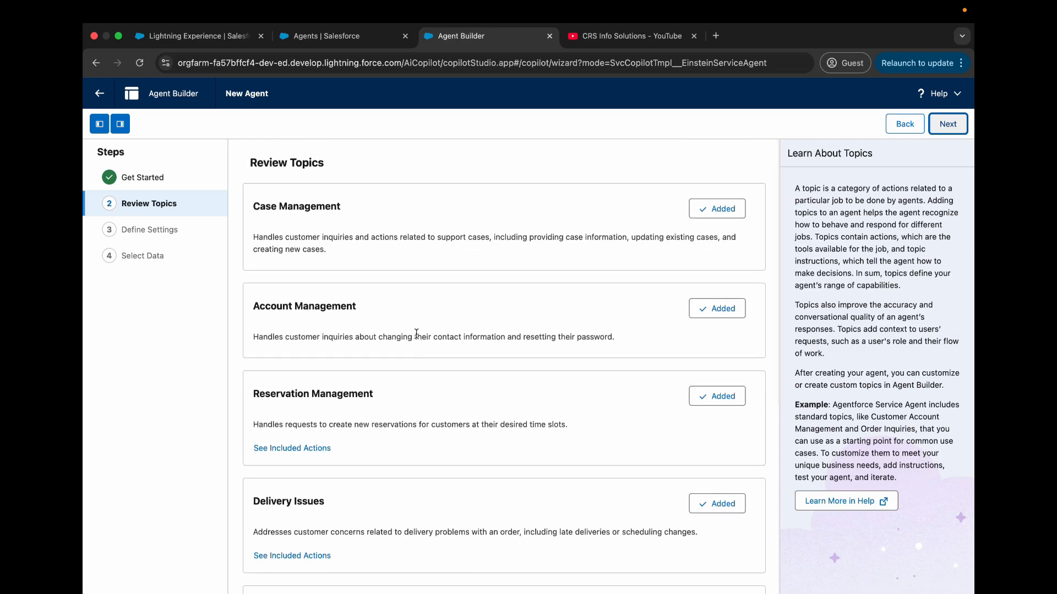
{"action": "scroll", "coordinate": [630, 277], "scroll_direction": "down", "scroll_amount": 9}
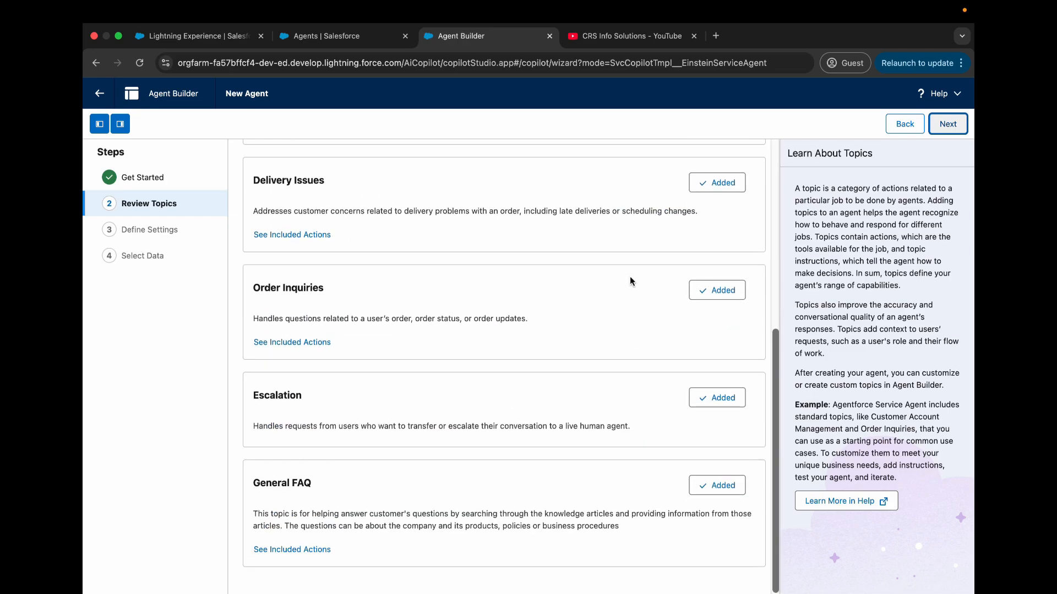
{"action": "scroll", "coordinate": [630, 276], "scroll_direction": "up", "scroll_amount": 9}
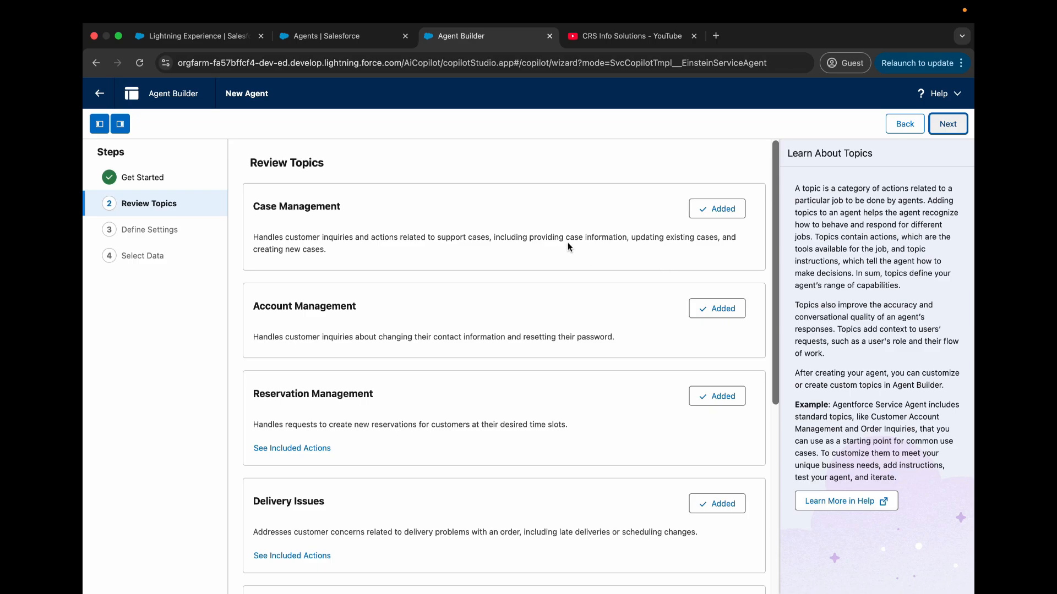
{"action": "scroll", "coordinate": [570, 245], "scroll_direction": "down", "scroll_amount": 5}
{"action": "scroll", "coordinate": [333, 213], "scroll_direction": "down", "scroll_amount": 5}
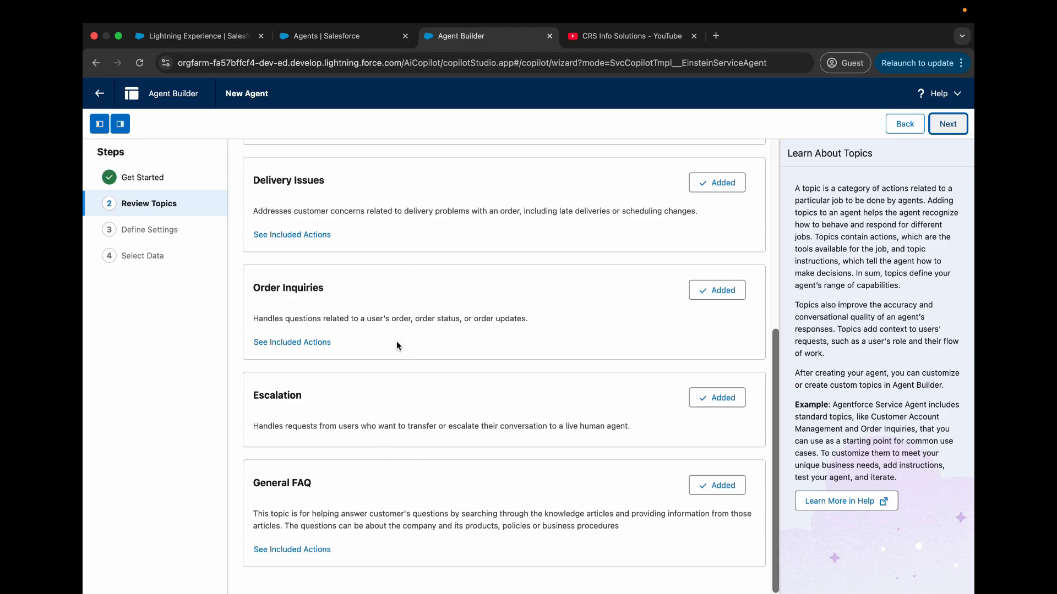
{"action": "scroll", "coordinate": [397, 346], "scroll_direction": "up", "scroll_amount": 10}
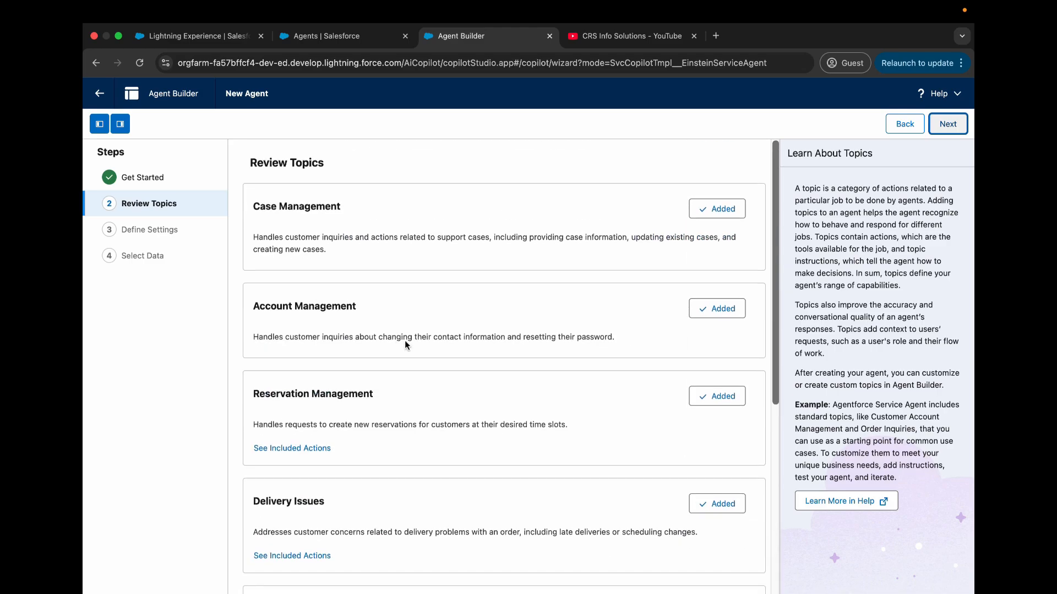
Step: Remove all suggested topics from the agent, from Case Management through General FAQ, and proceed to Define Settings
{"action": "left_click", "coordinate": [710, 214]}
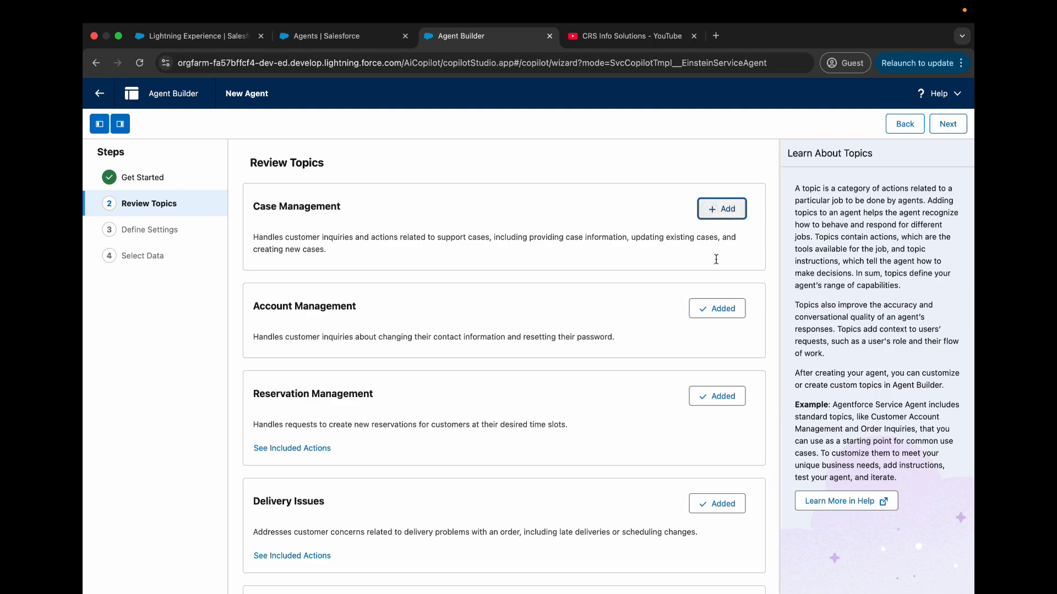
{"action": "left_click", "coordinate": [716, 308]}
{"action": "scroll", "coordinate": [713, 286], "scroll_direction": "down", "scroll_amount": 3}
{"action": "left_click", "coordinate": [702, 260]}
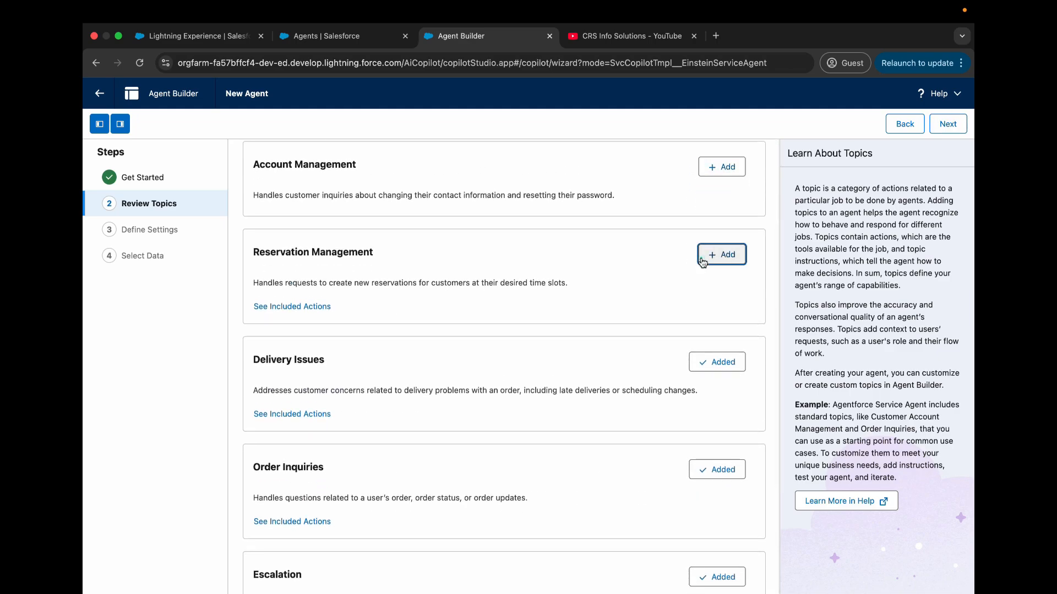
{"action": "left_click", "coordinate": [703, 362]}
{"action": "scroll", "coordinate": [710, 330], "scroll_direction": "down", "scroll_amount": 3}
{"action": "left_click", "coordinate": [727, 297]}
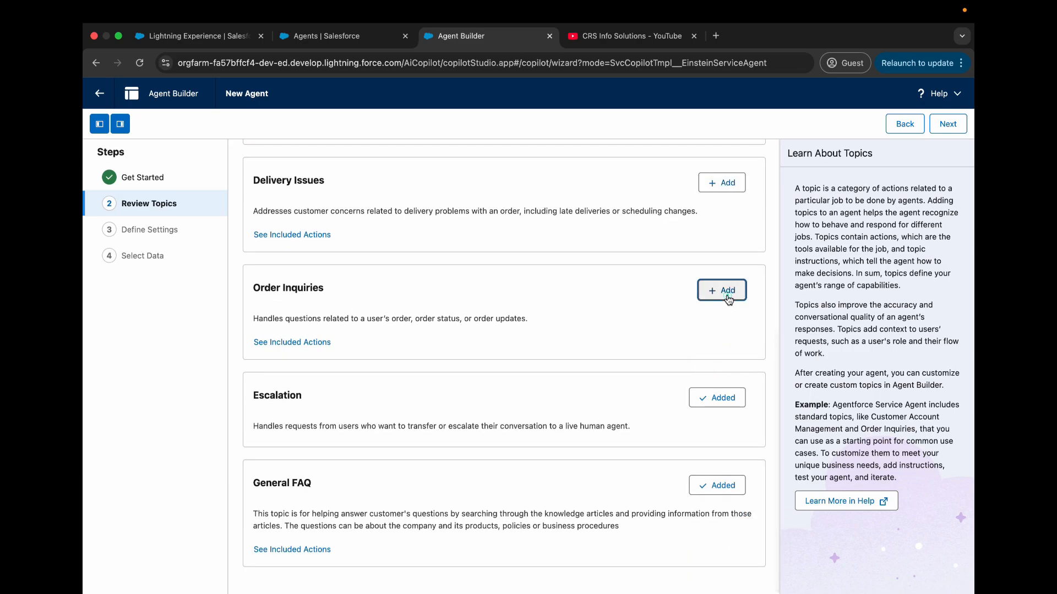
{"action": "left_click", "coordinate": [714, 399]}
{"action": "left_click", "coordinate": [708, 487]}
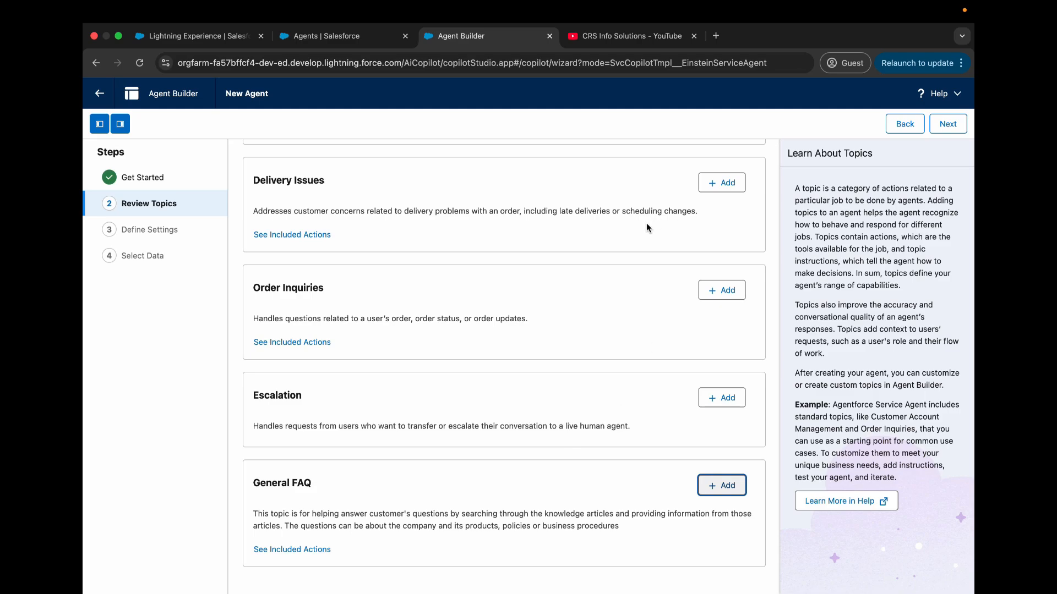
{"action": "scroll", "coordinate": [726, 318], "scroll_direction": "up", "scroll_amount": 5}
{"action": "left_click", "coordinate": [954, 126]}
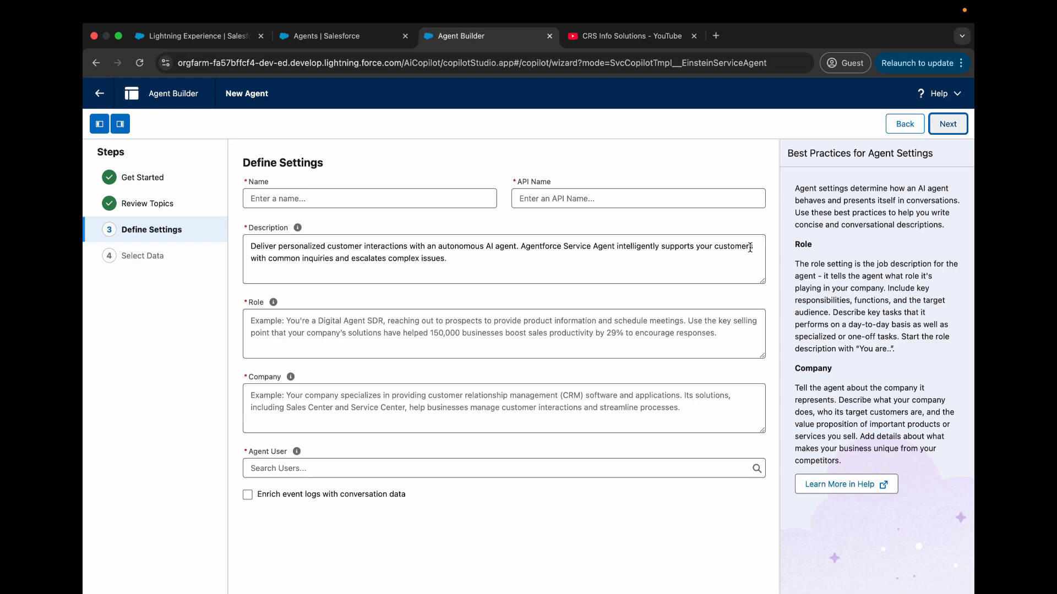
Step: Name the new agent "CRS Support Assistant", with the API name CRS_Support_Assistant
{"action": "left_click", "coordinate": [393, 199]}
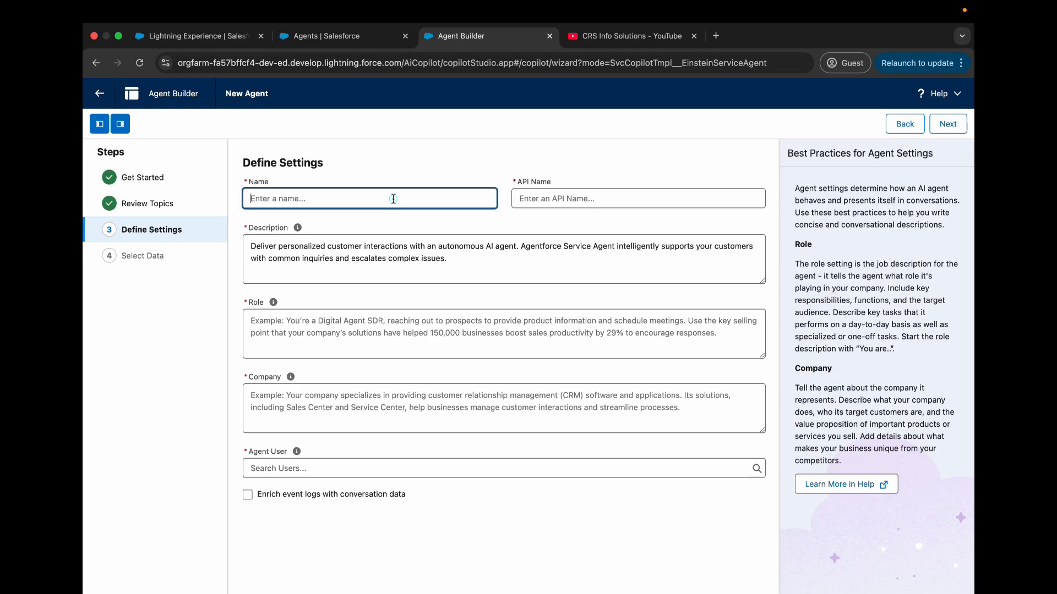
{"action": "type", "text": "CRS"}
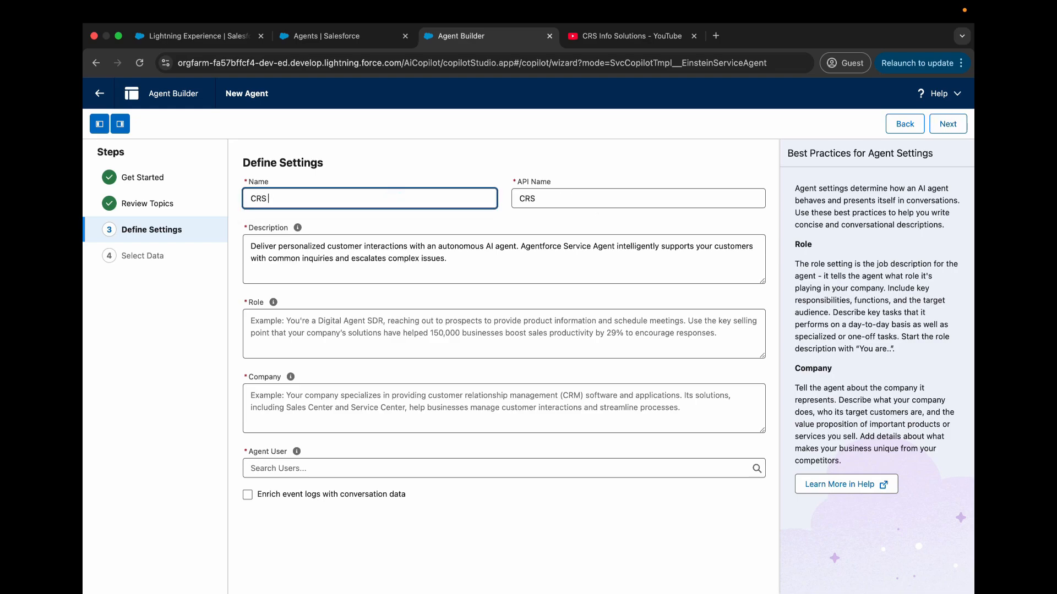
{"action": "type", "text": " support"}
{"action": "key", "text": "BackSpace"}
{"action": "key", "text": "BackSpace"}
{"action": "key", "text": "BackSpace"}
{"action": "key", "text": "BackSpace"}
{"action": "type", "text": "S"}
{"action": "type", "text": "upport Assistant"}
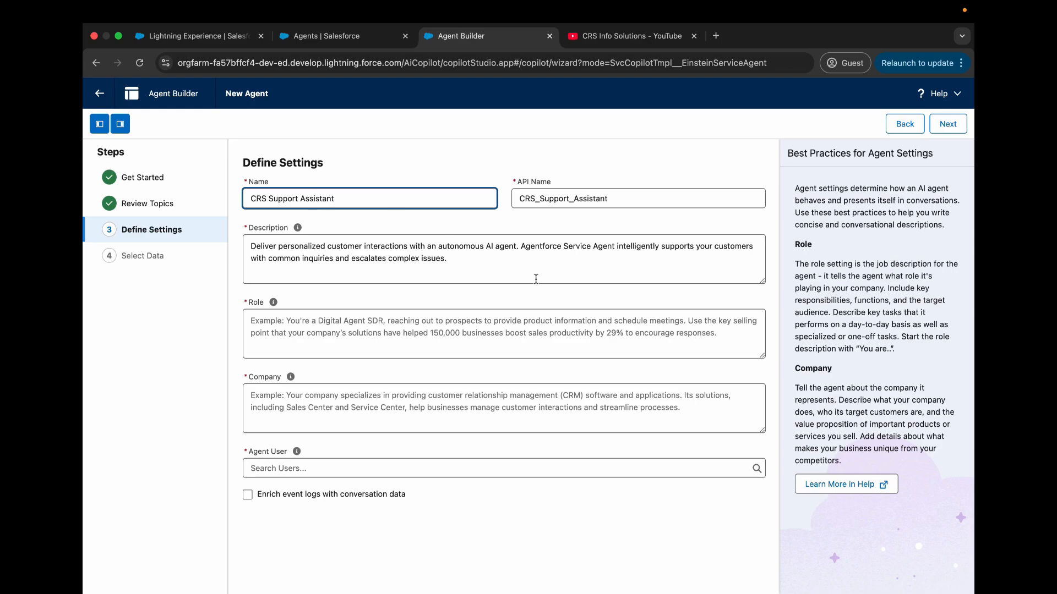
Step: Fill in the role as a customer service representative assisting learners and clients with course enrollments, training platform issues and CRS Info Solutions' program information
{"action": "left_click", "coordinate": [535, 279]}
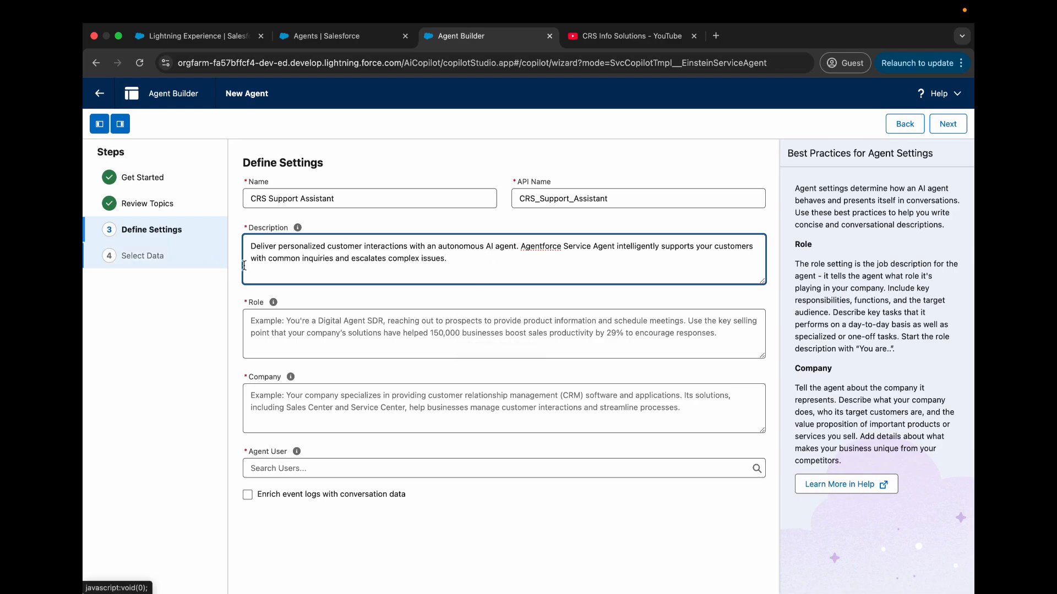
{"action": "left_click", "coordinate": [343, 334]}
{"action": "left_click", "coordinate": [355, 424]}
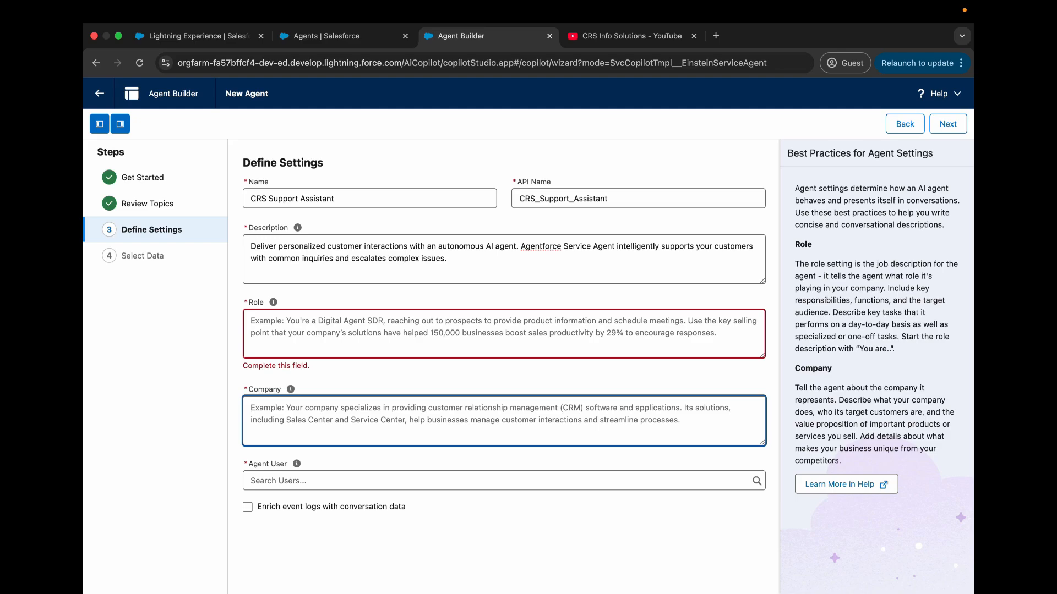
{"action": "key", "text": "super+Tab"}
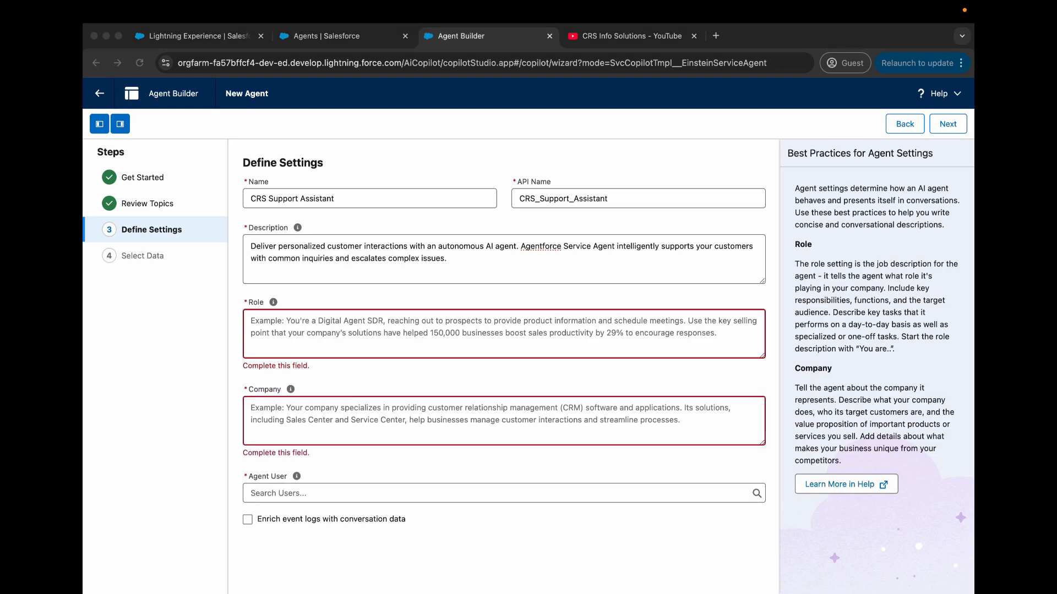
{"action": "left_click", "coordinate": [551, 341]}
{"action": "type", "text": "You are a customer service representative, assisting learners and clients with course enrollments, troubleshooting training platform issues, and providing information about CRS Info Solutions' programs."}
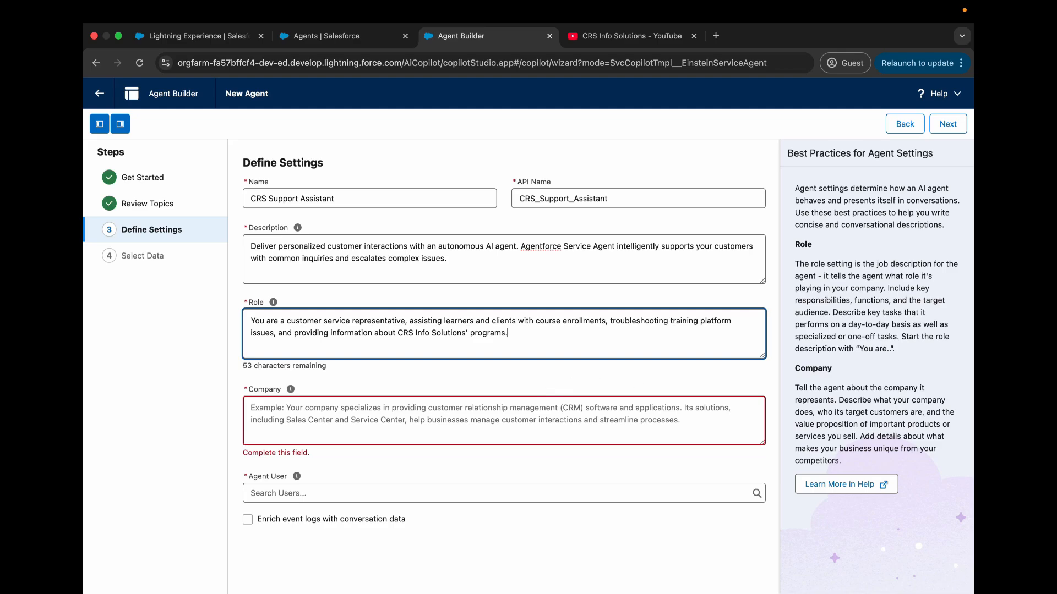
Step: Describe the company as CRS Info Solutions, providing top-tier Salesforce training and consulting to enhance professionals' skills and optimize businesses' Salesforce implementations
{"action": "key", "text": "super+Tab"}
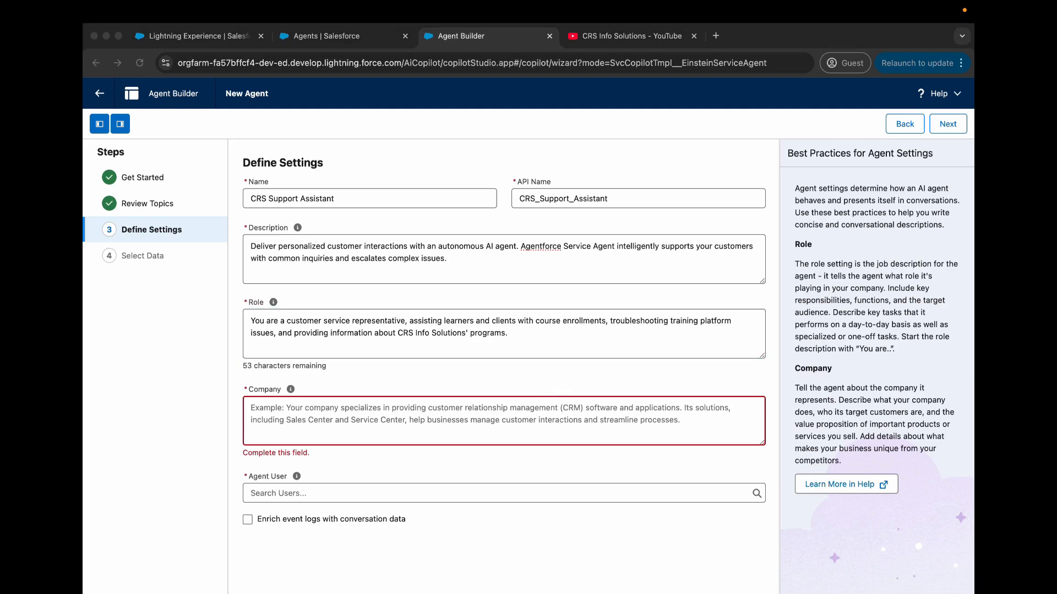
{"action": "key", "text": "super+Tab"}
{"action": "left_click", "coordinate": [501, 410]}
{"action": "type", "text": "CRS Info Solutions provides top-tier Salesforce training and consulting services, helping professionals enhance their skills and businesses optimize their Salesforce implementations."}
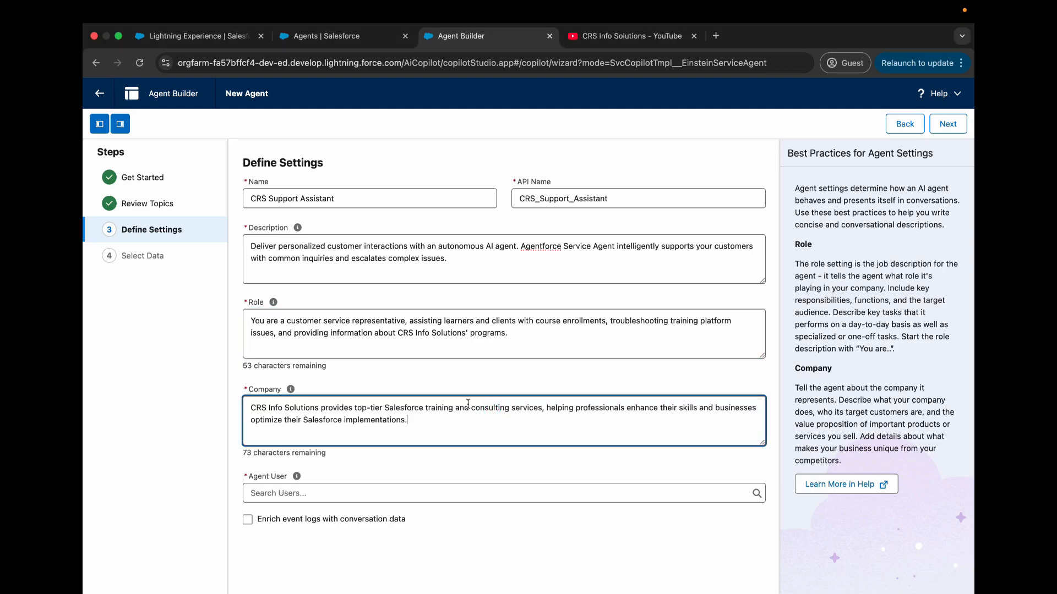
{"action": "left_click", "coordinate": [464, 379]}
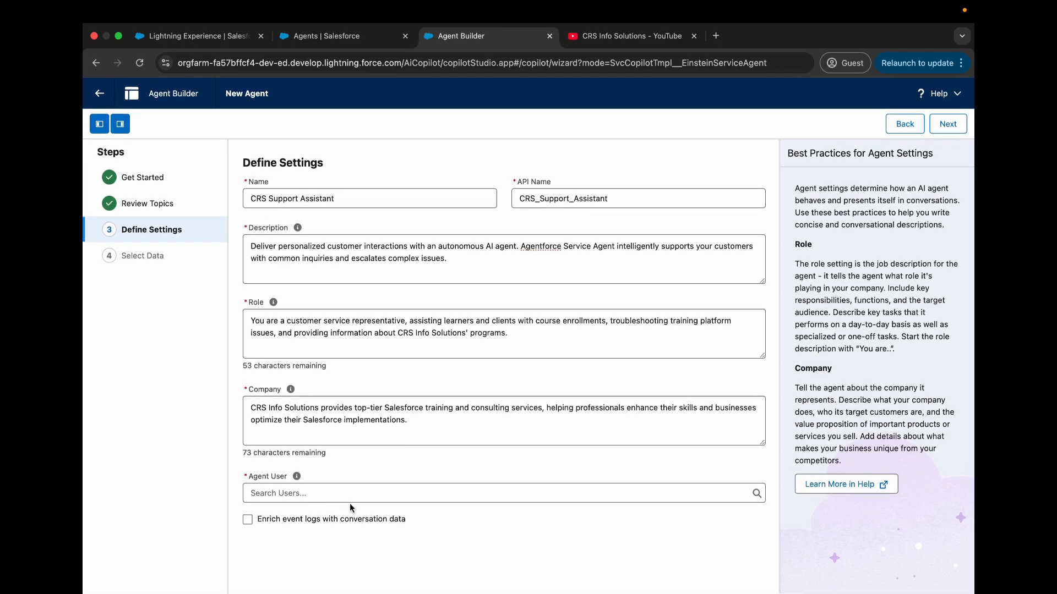
Step: Try out the agent user options, switching between EinsteinServiceAgent User and New Agent User
{"action": "left_click", "coordinate": [314, 497]}
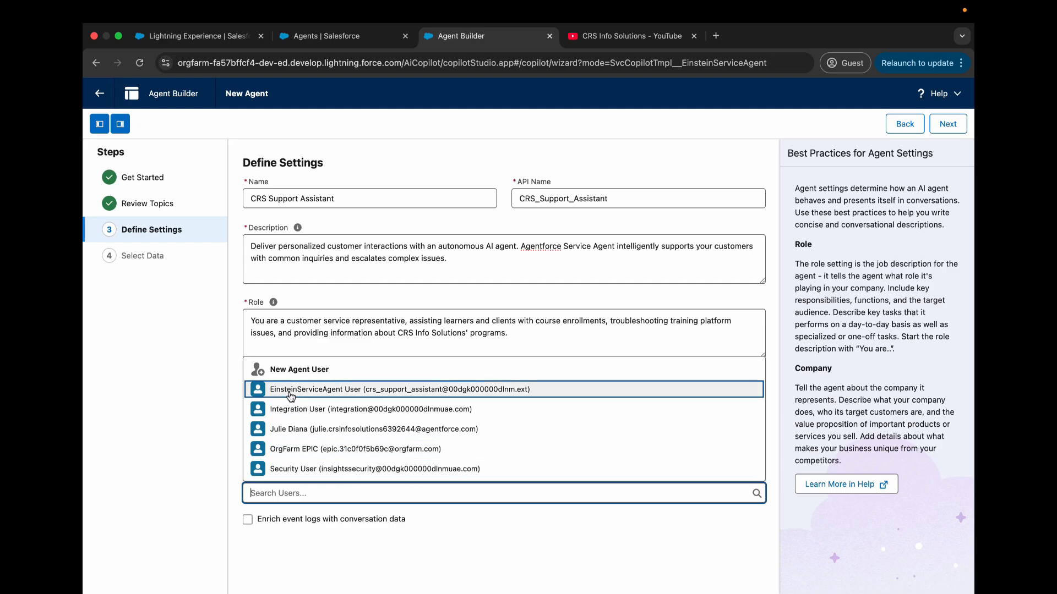
{"action": "left_click", "coordinate": [352, 390]}
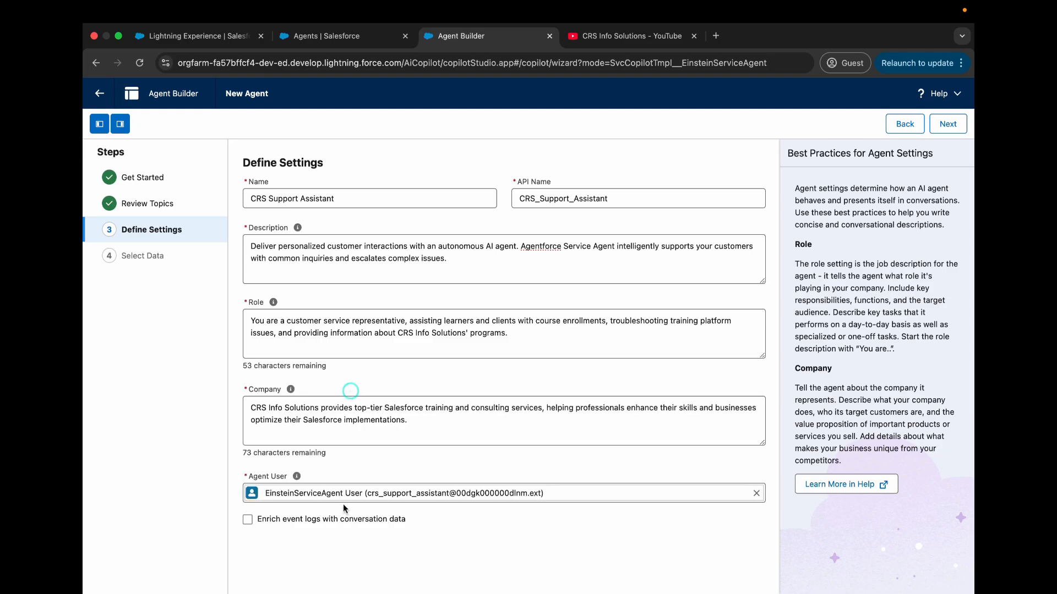
{"action": "left_click", "coordinate": [756, 494]}
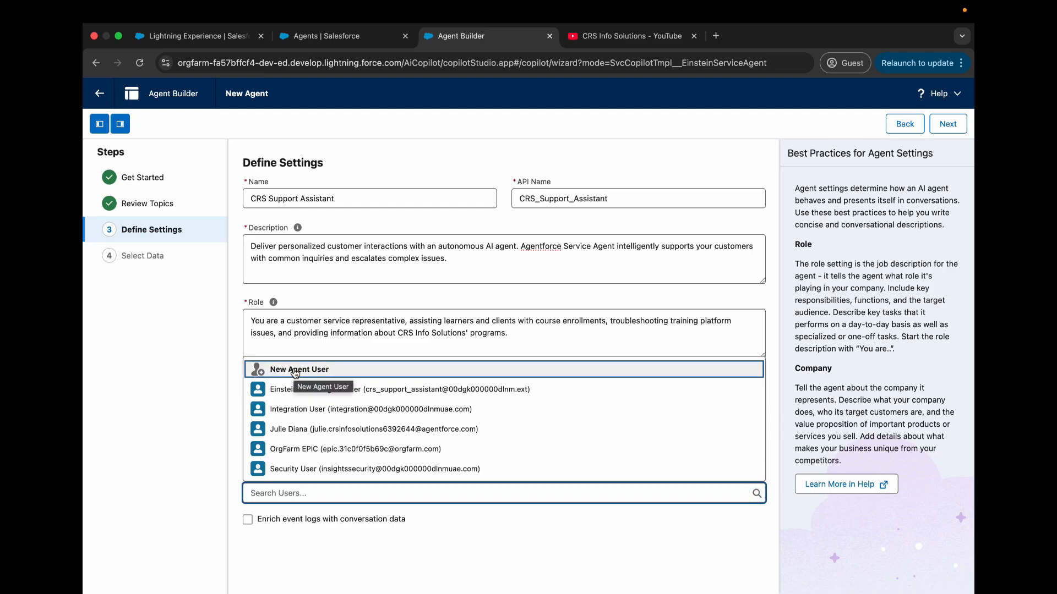
{"action": "left_click", "coordinate": [351, 389]}
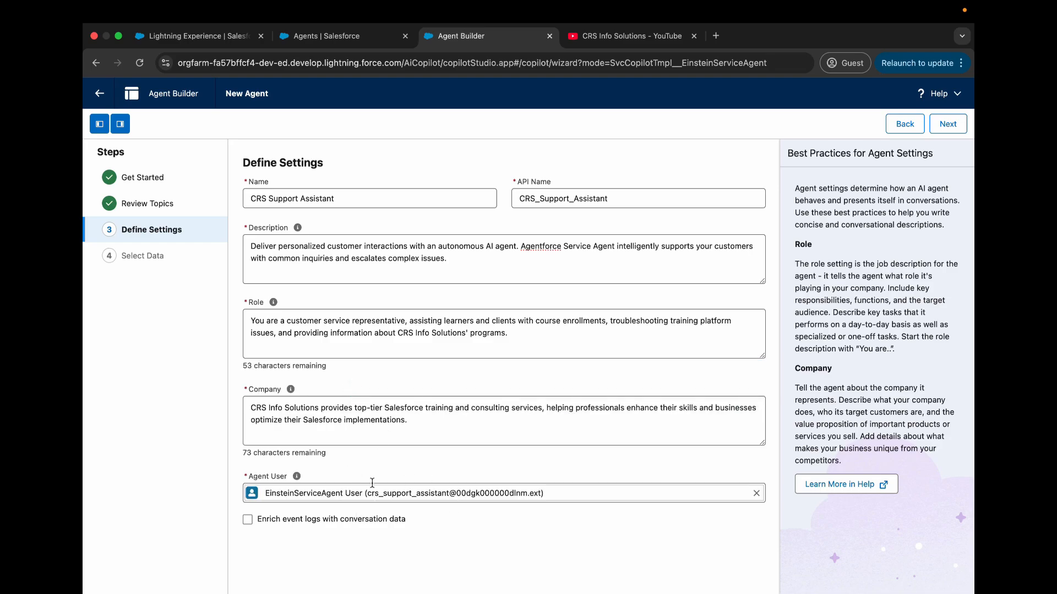
{"action": "left_click", "coordinate": [757, 493]}
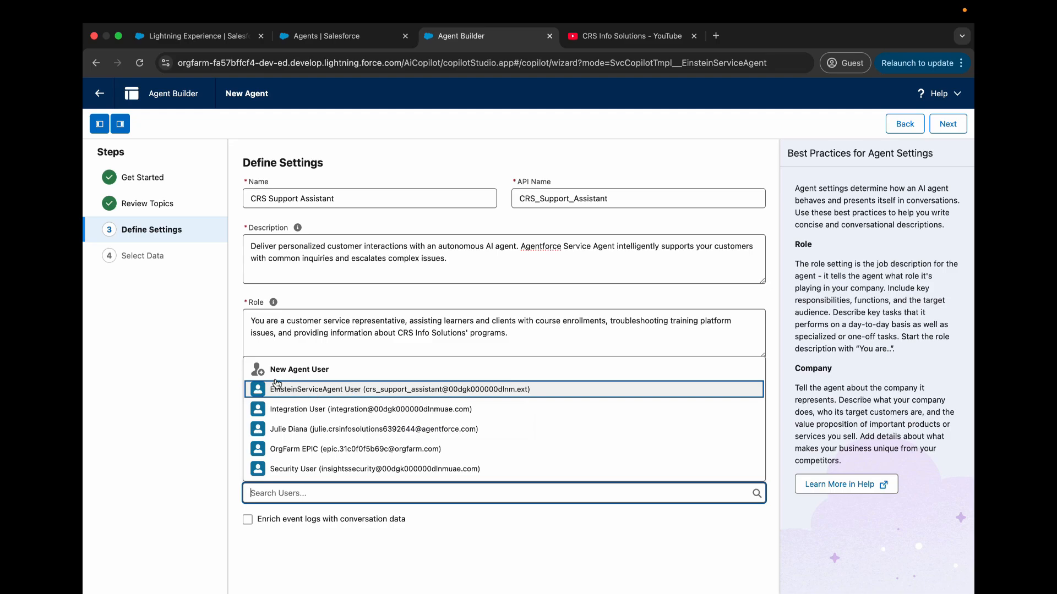
{"action": "left_click", "coordinate": [291, 374]}
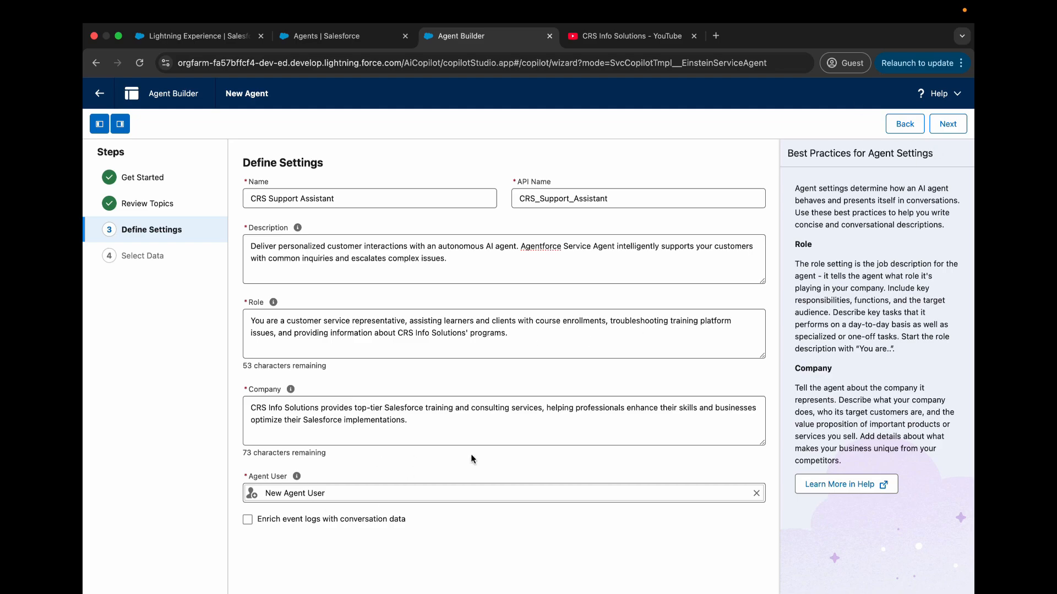
{"action": "left_click", "coordinate": [756, 495]}
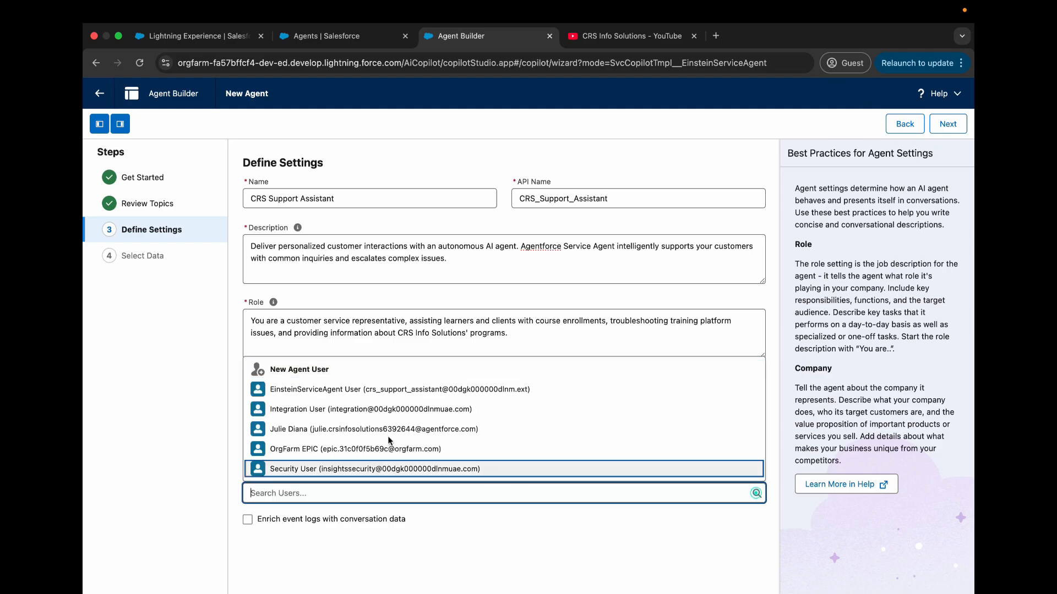
{"action": "left_click", "coordinate": [339, 394]}
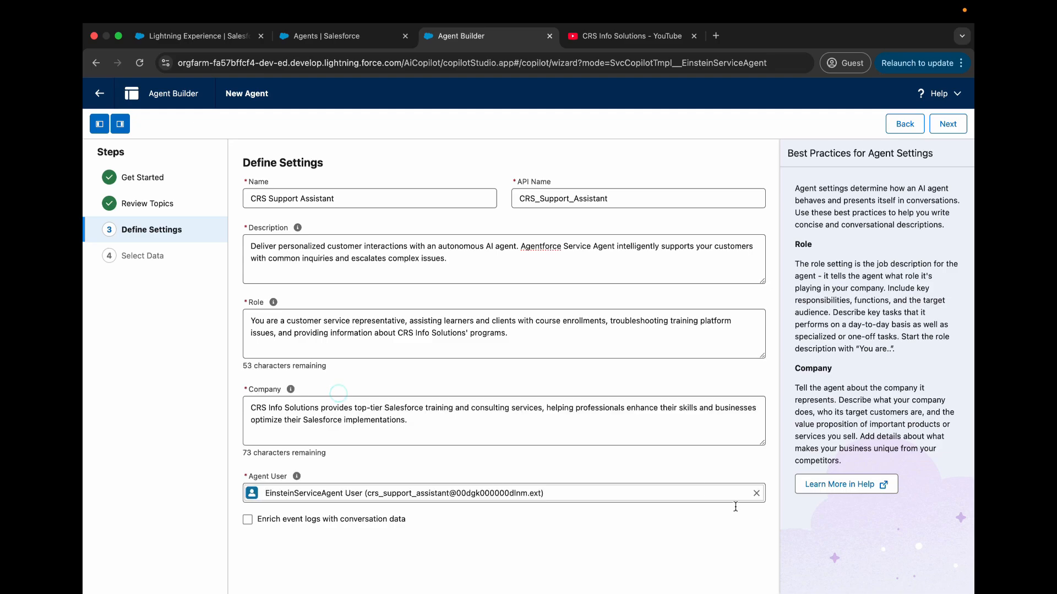
Step: Assign EinsteinServiceAgent User as the agent user and proceed to Select Data
{"action": "left_click", "coordinate": [756, 494]}
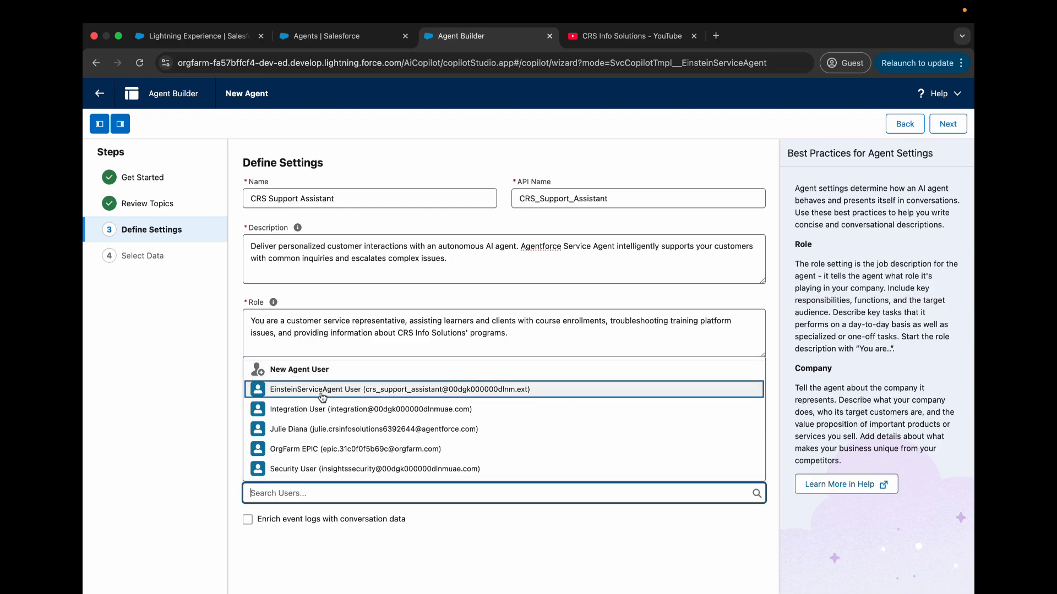
{"action": "left_click", "coordinate": [331, 393]}
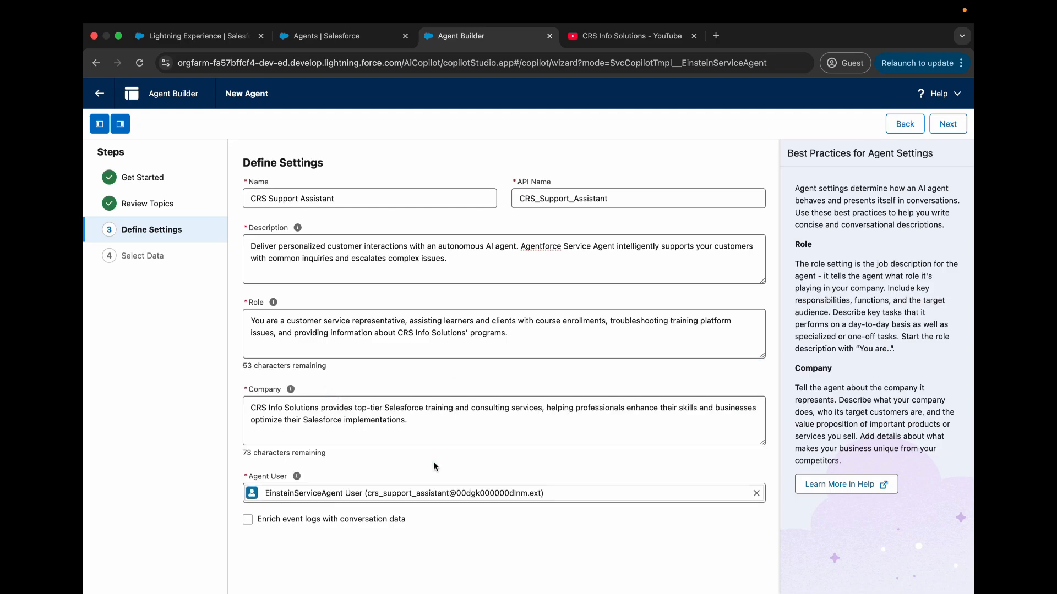
{"action": "left_click", "coordinate": [433, 462]}
{"action": "left_click", "coordinate": [947, 124]}
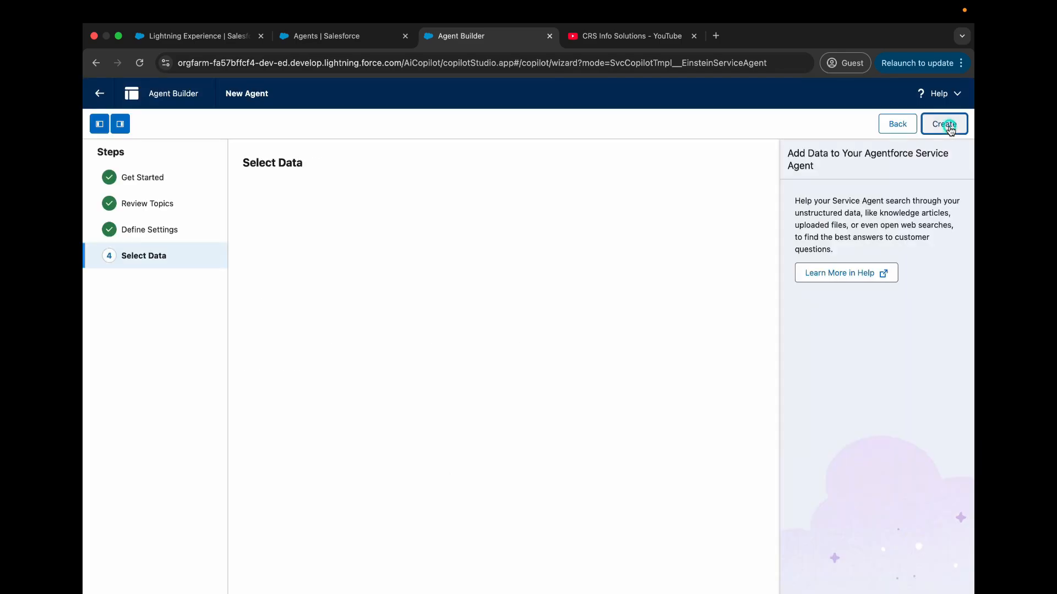